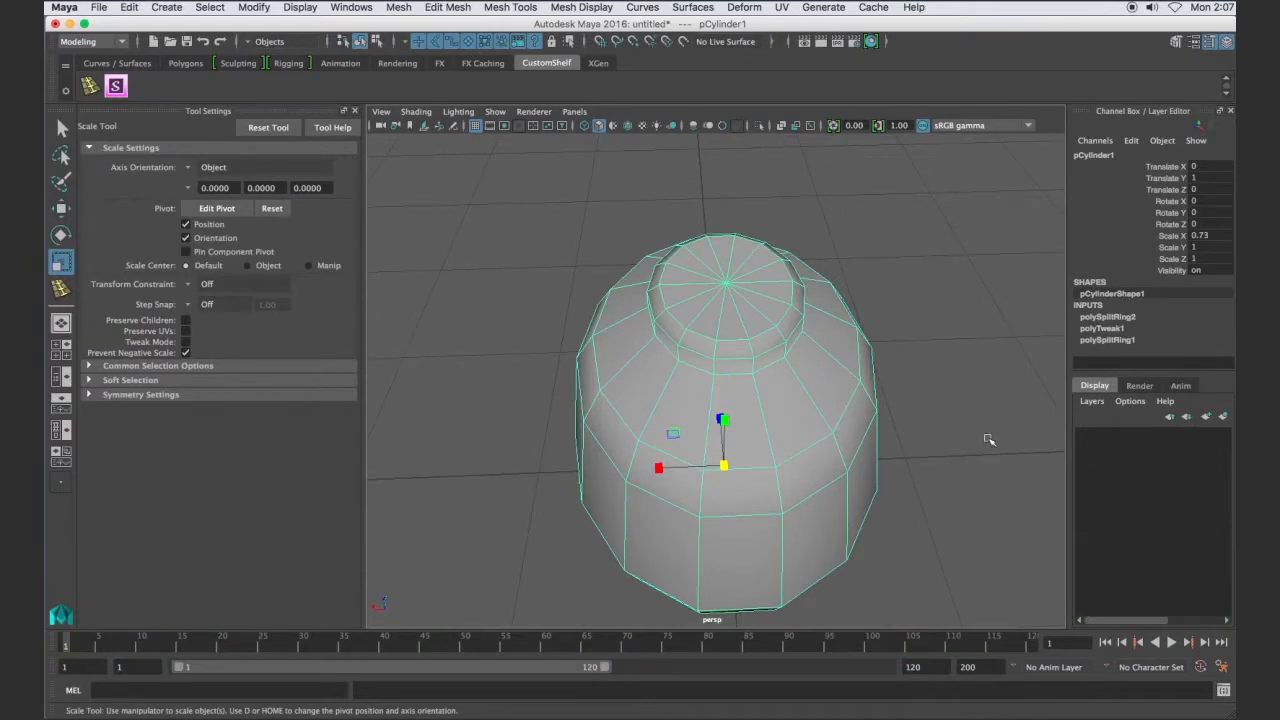
Select one face on the side of the pot body in face mode and display the Modeling Toolkit
scroll(766, 551, down, 2)
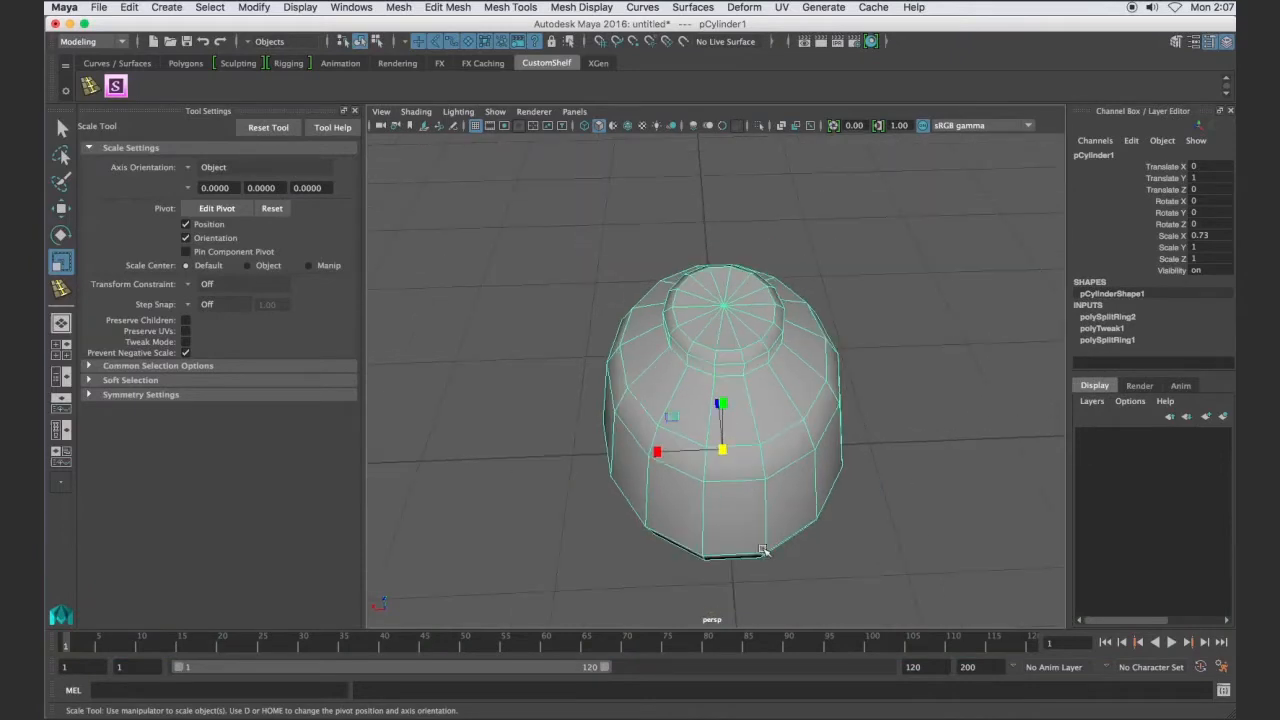
alt+drag(730, 538, 736, 495)
right_drag(736, 461, 738, 470)
click(738, 476)
alt+drag(738, 476, 702, 544)
alt+middle_drag(683, 450, 840, 466)
alt+drag(840, 466, 720, 480)
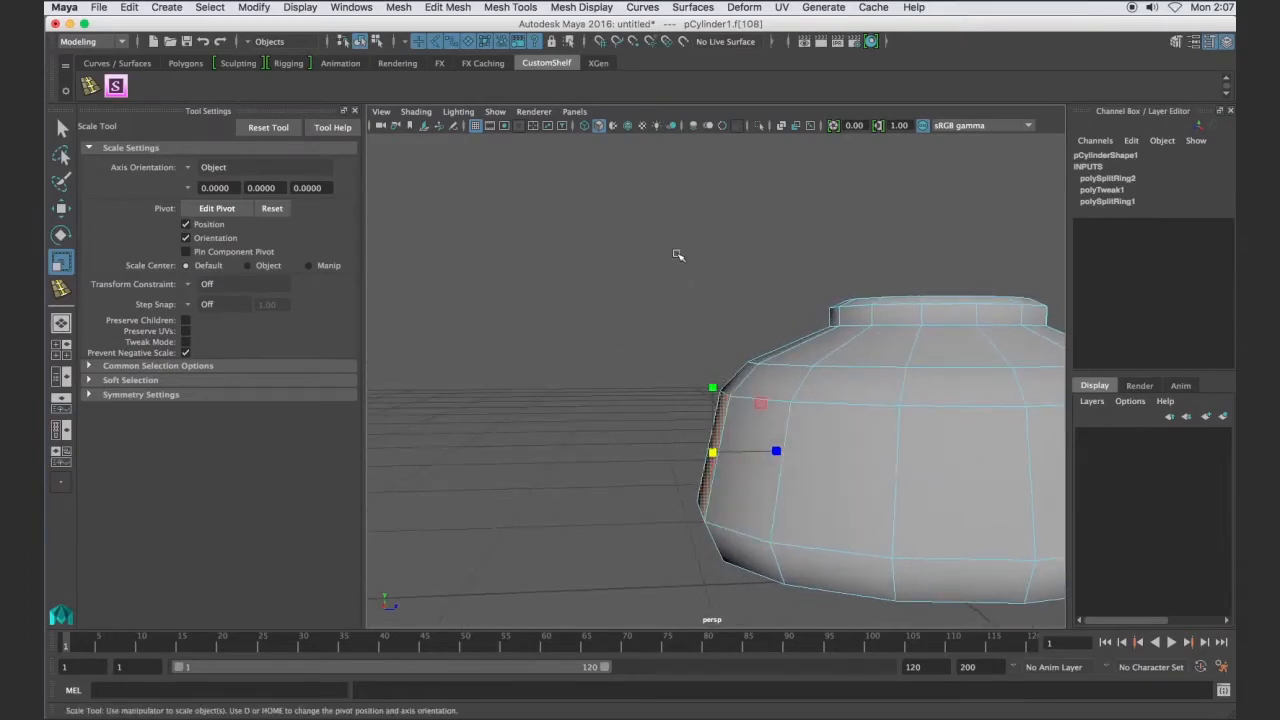
click(449, 7)
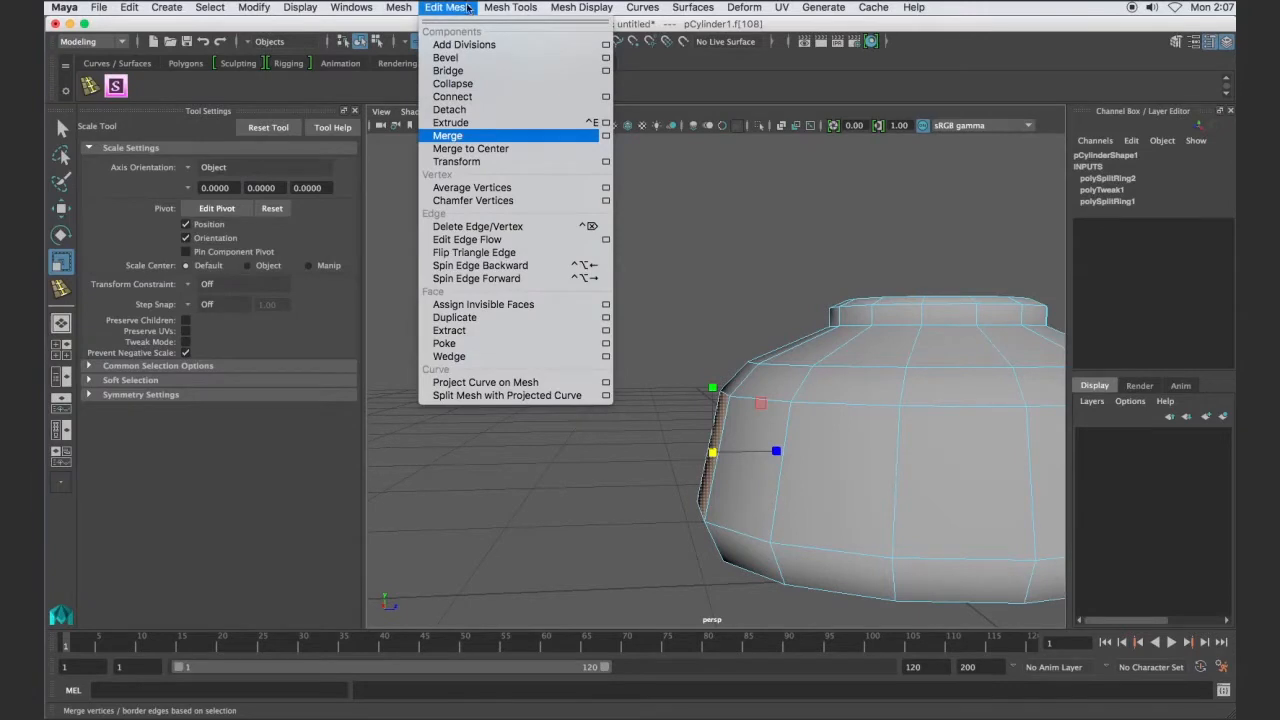
mouse_move(506, 10)
mouse_move(409, 8)
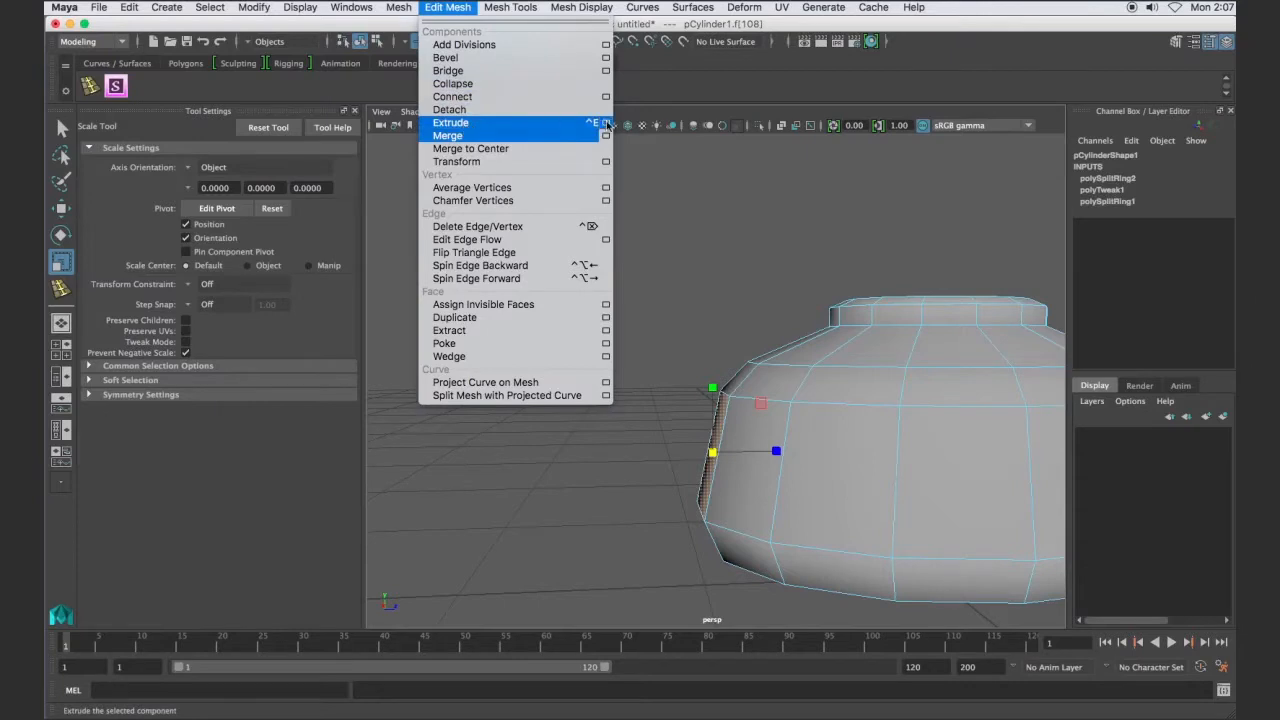
click(1179, 43)
click(1179, 43)
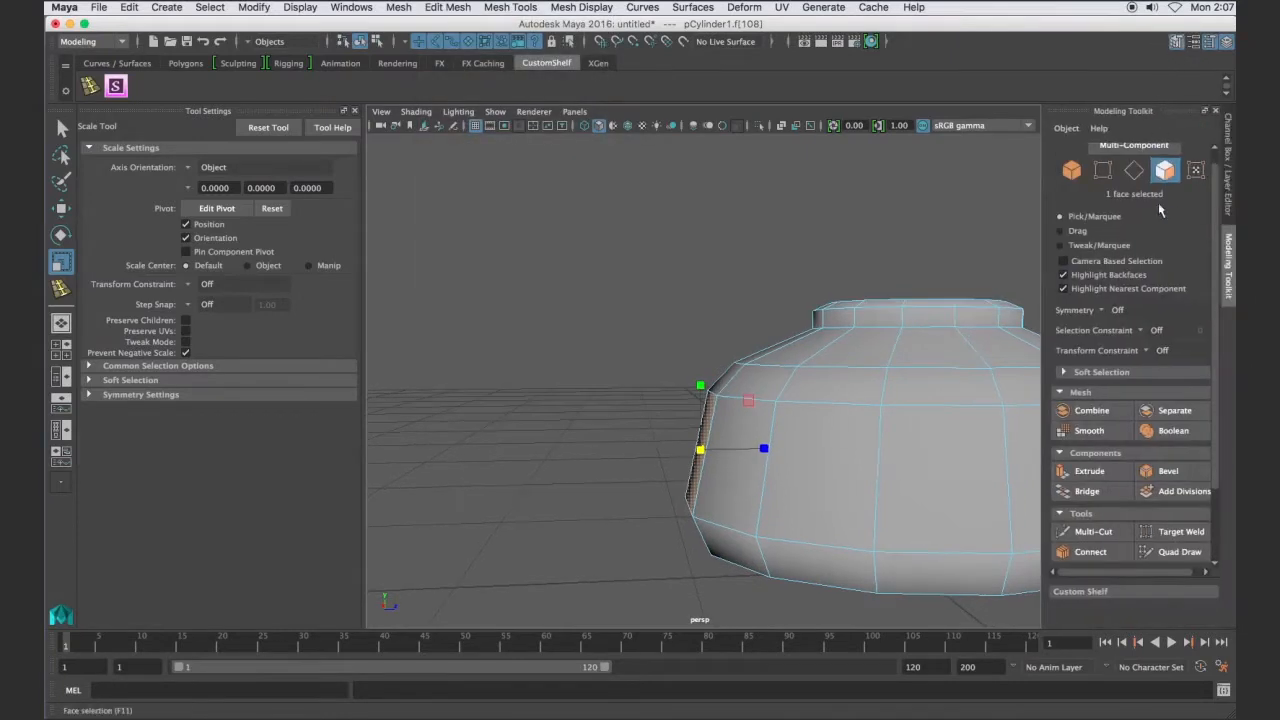
Extrude the selected side face outward with Local Translate Z of about 0.32 and shrink its end face to form the spout's base
click(1090, 471)
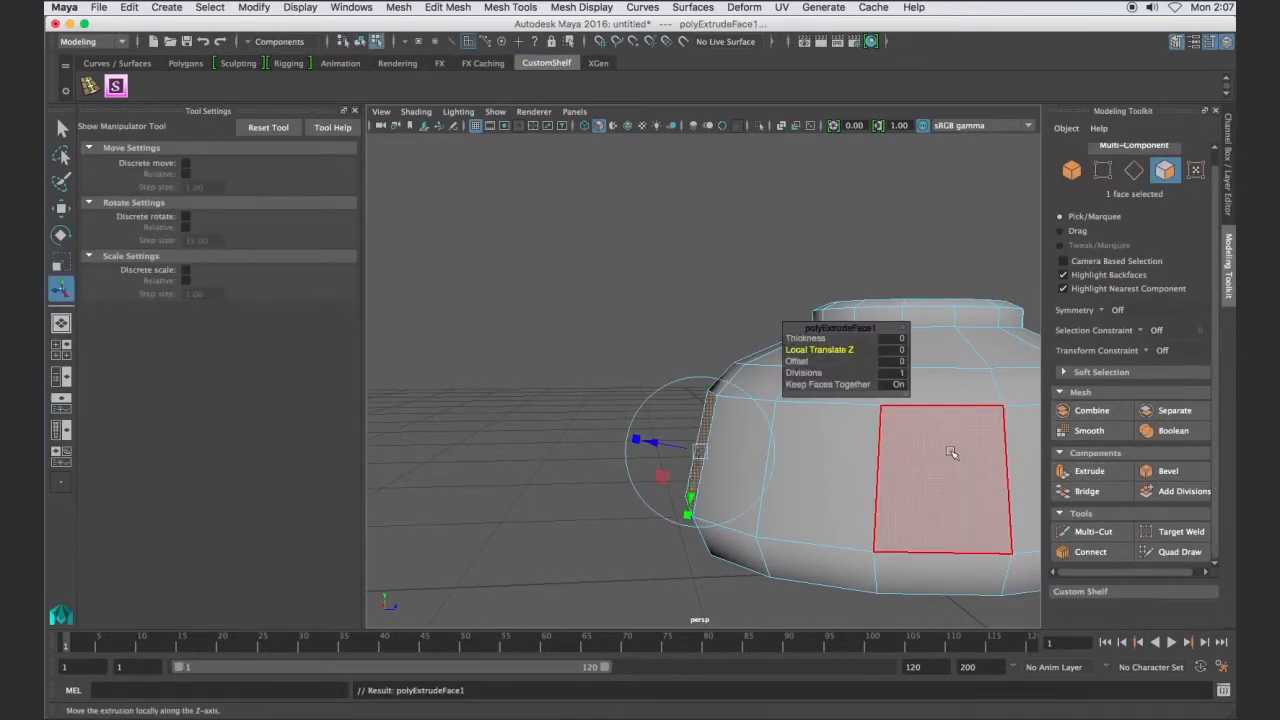
drag(846, 330, 850, 176)
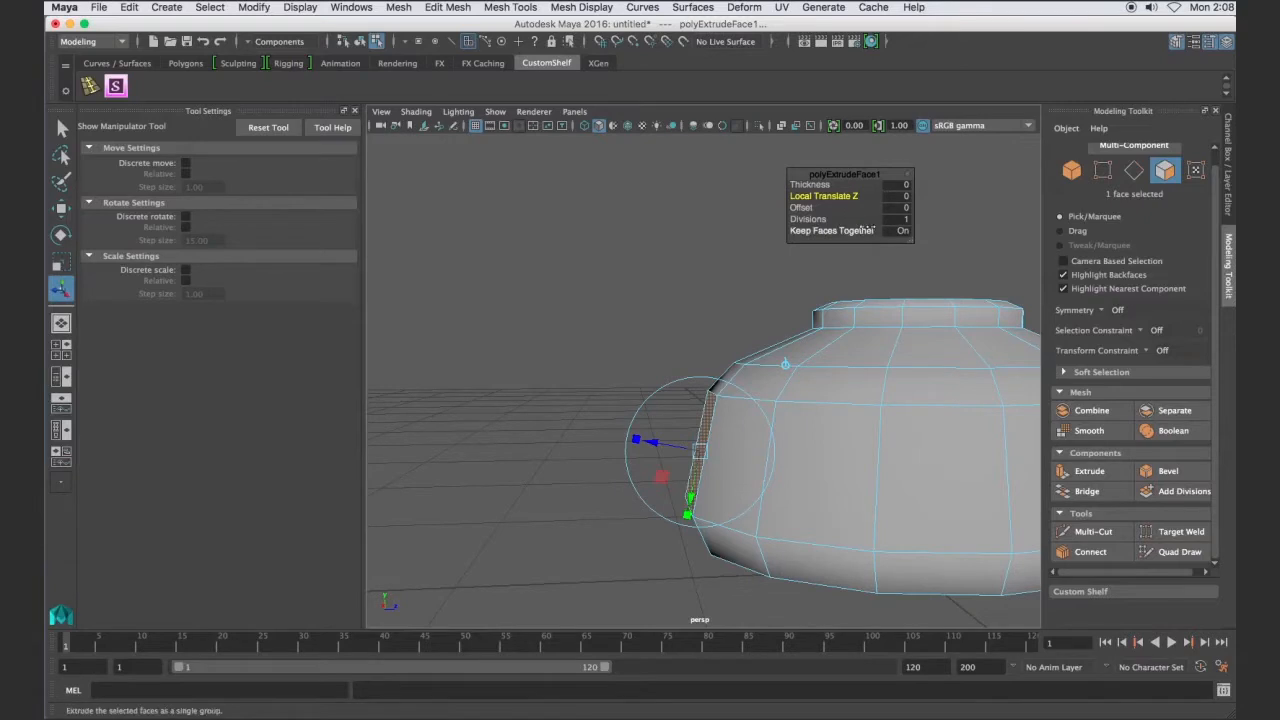
drag(660, 444, 552, 422)
alt+drag(708, 441, 730, 455)
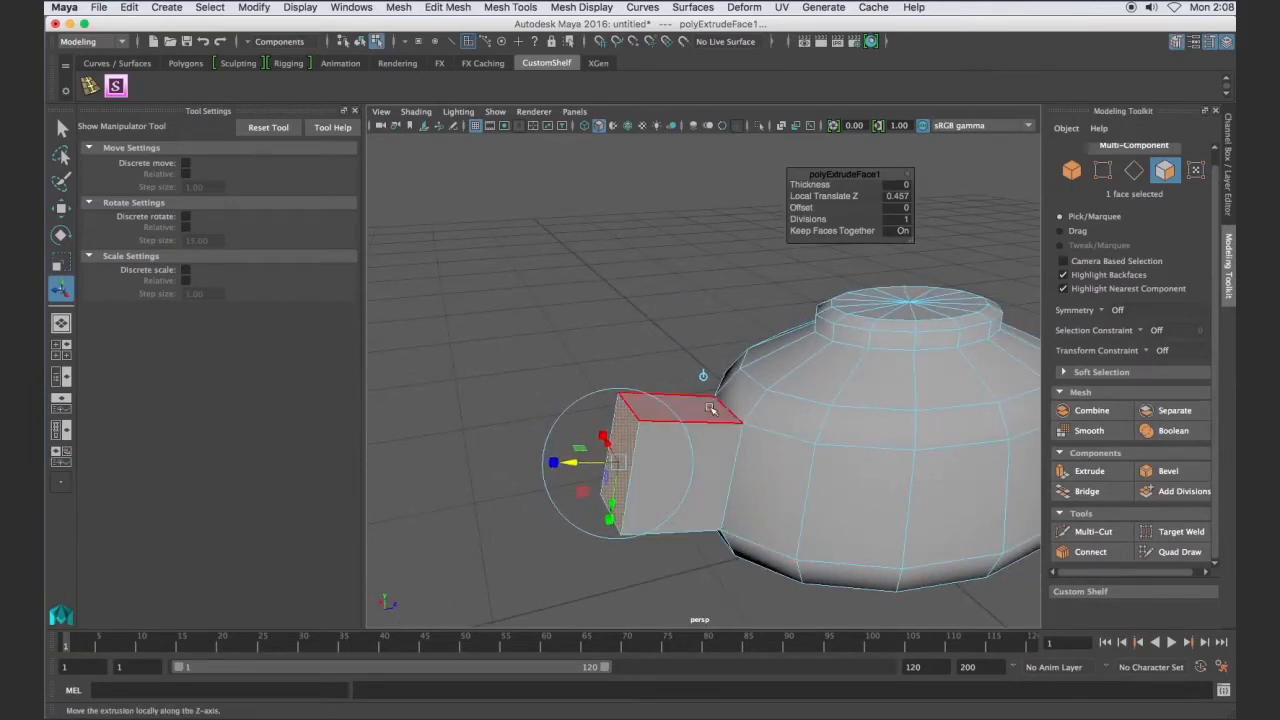
alt+drag(738, 449, 783, 409)
alt+drag(736, 523, 661, 466)
drag(583, 411, 590, 414)
alt+drag(763, 458, 787, 438)
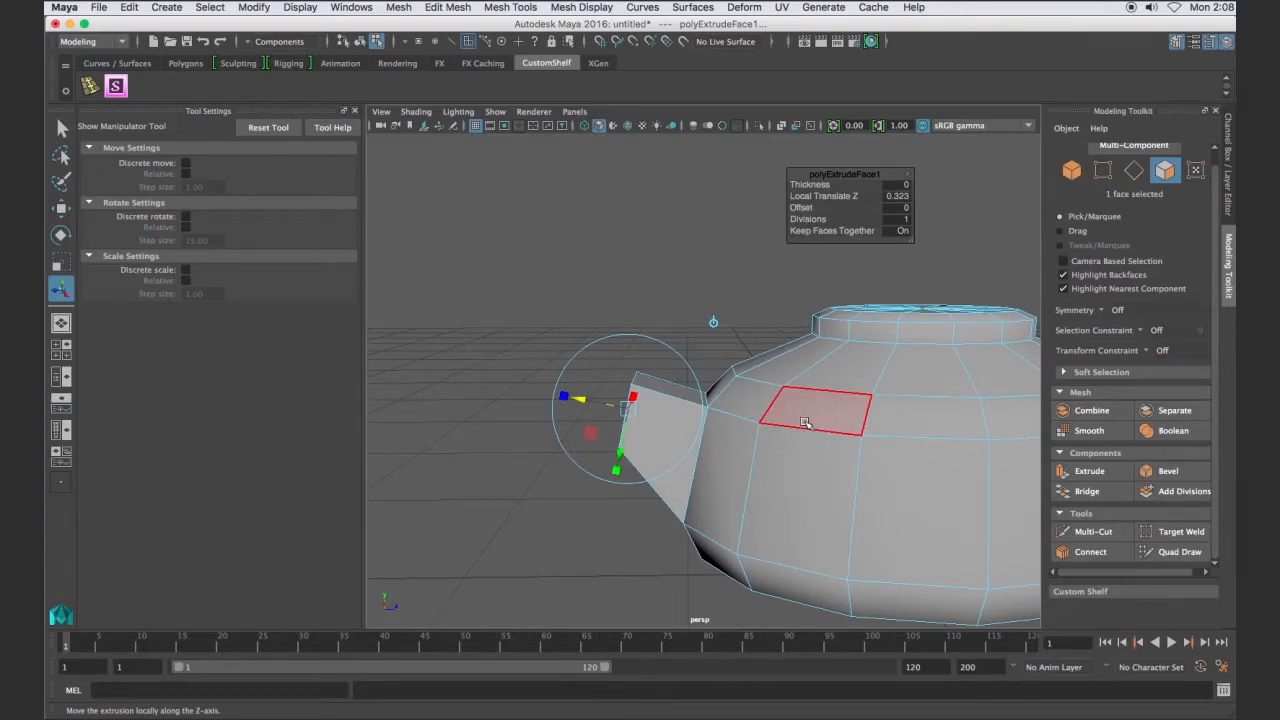
Extrude the spout's end face outward again with a Local Translate Z of about 0.28
key(ctrl+e)
drag(581, 400, 541, 402)
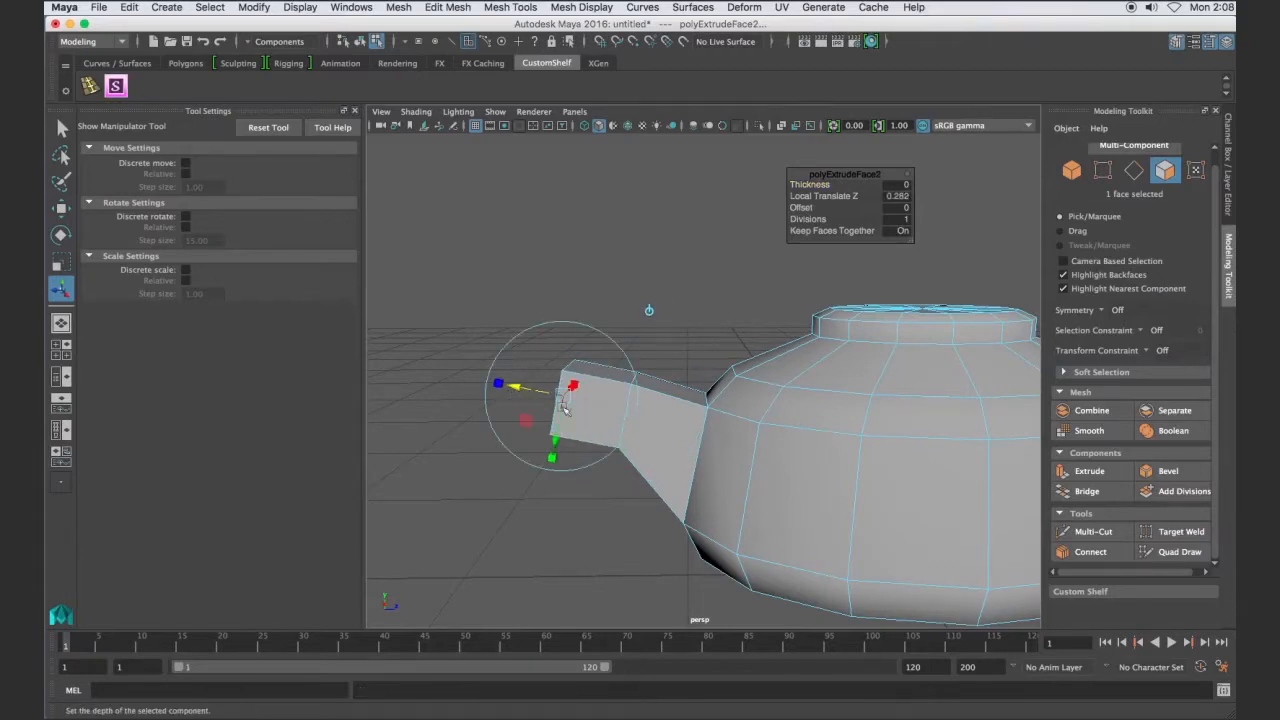
alt+drag(583, 412, 640, 416)
click(612, 400)
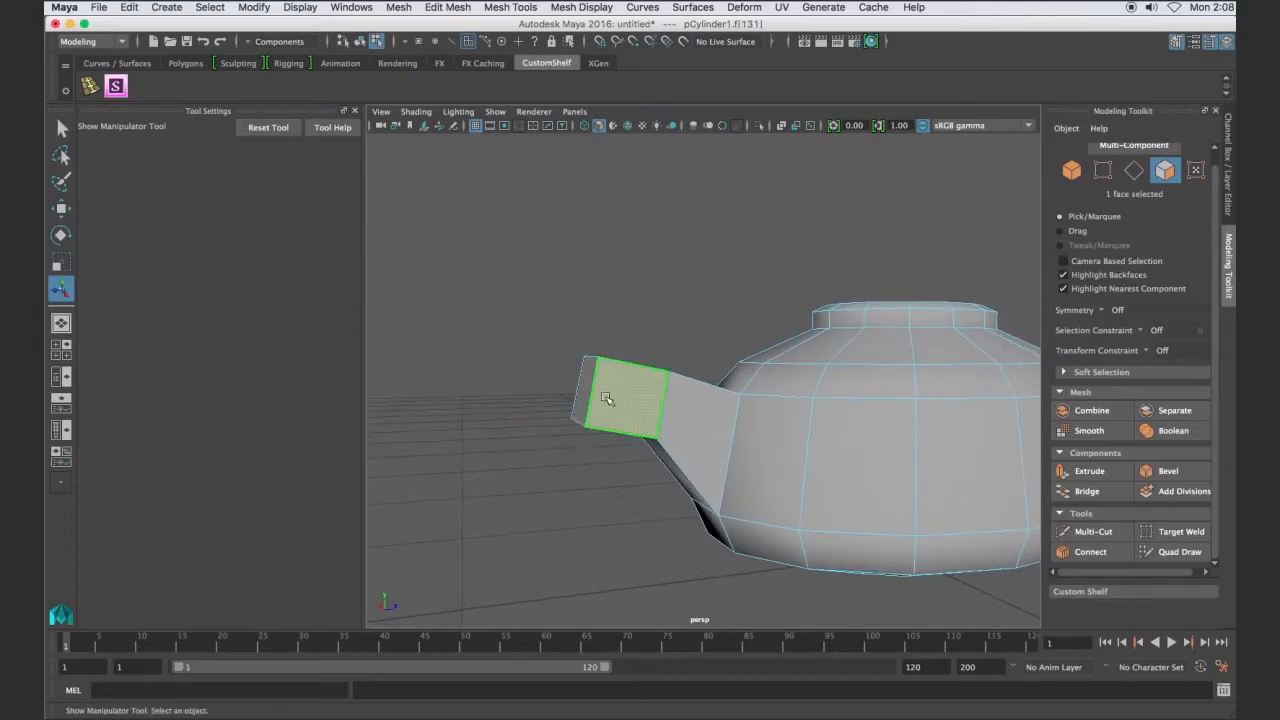
click(641, 304)
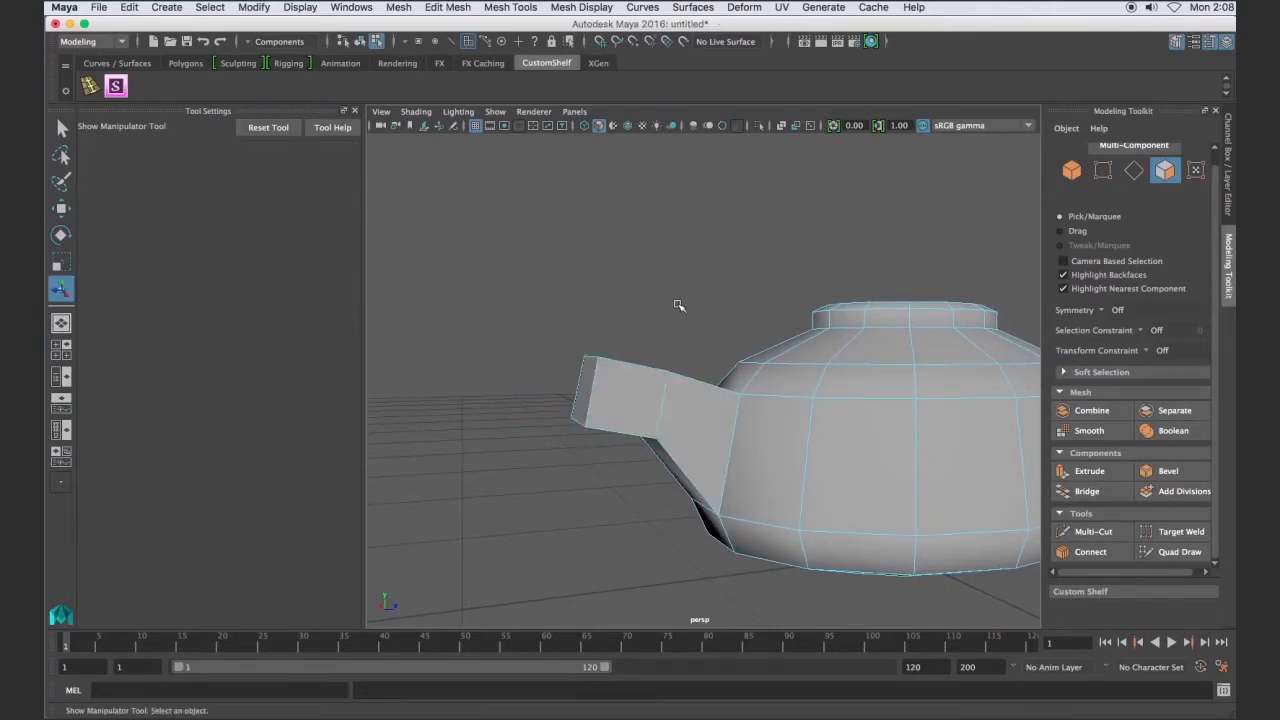
key(ctrl+z)
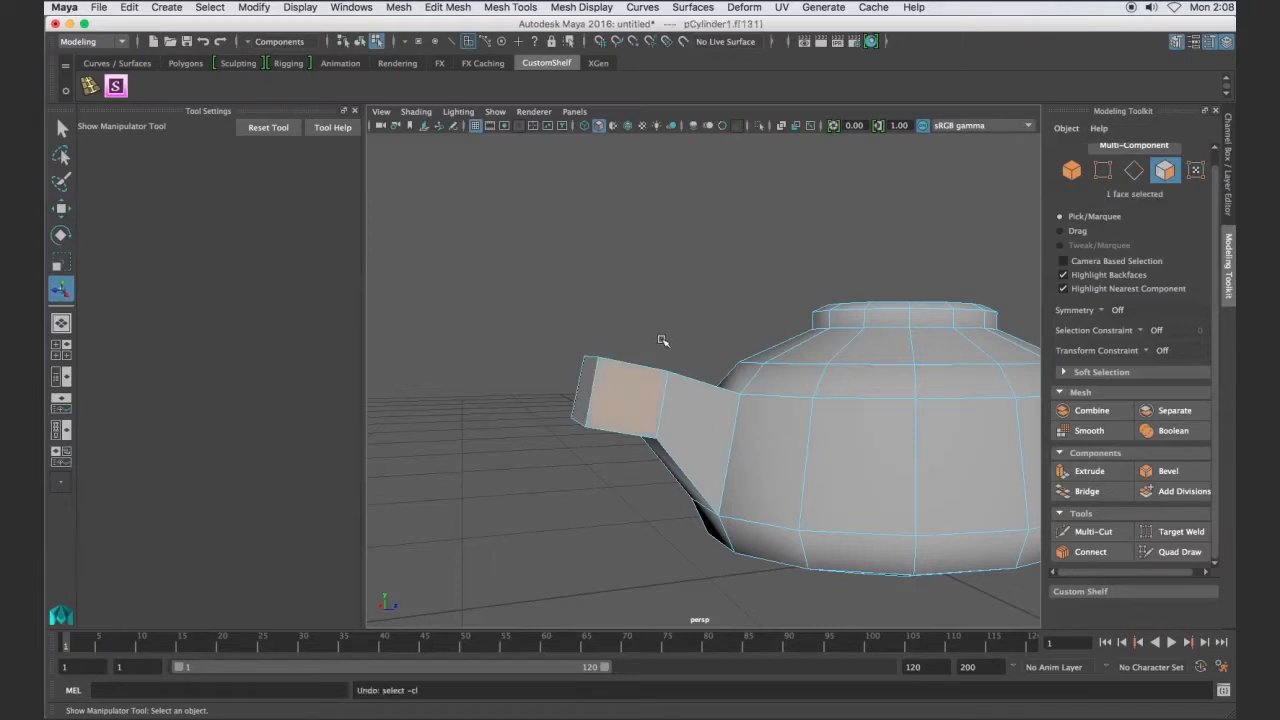
key(ctrl+e)
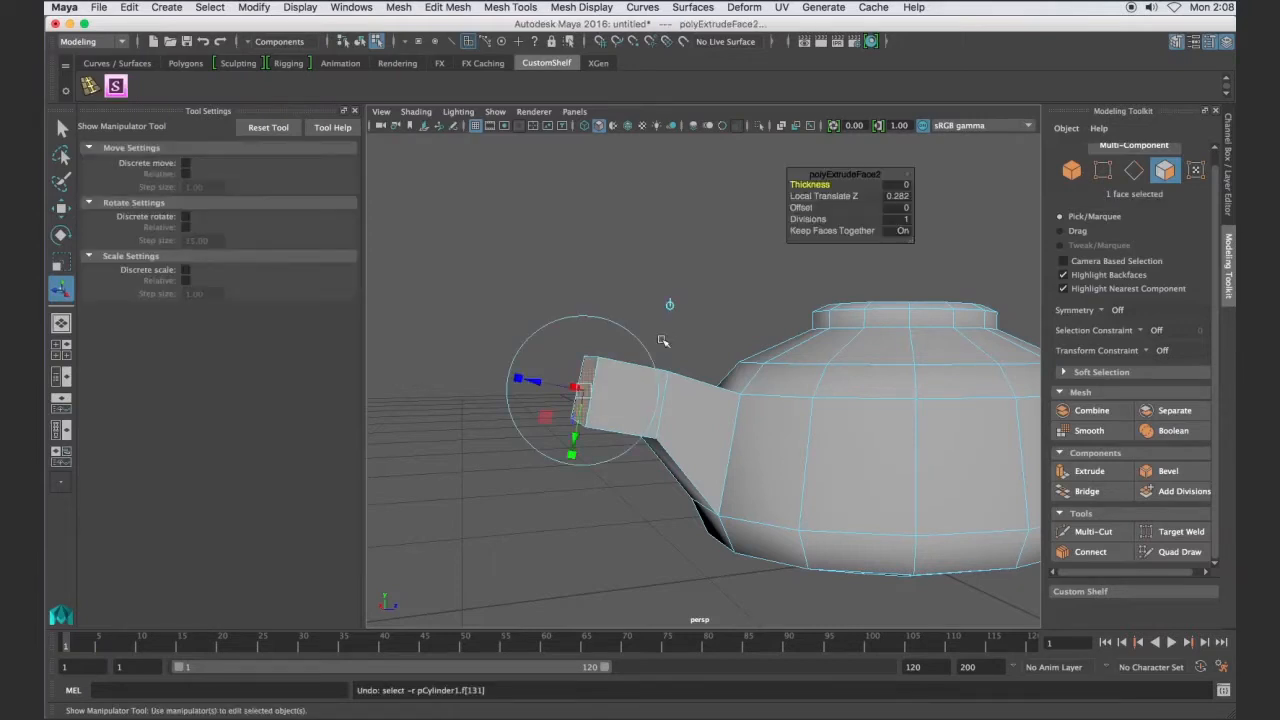
Scale the spout's extruded end face smaller in height and width so the second section tapers
drag(577, 434, 583, 408)
alt+drag(598, 491, 662, 447)
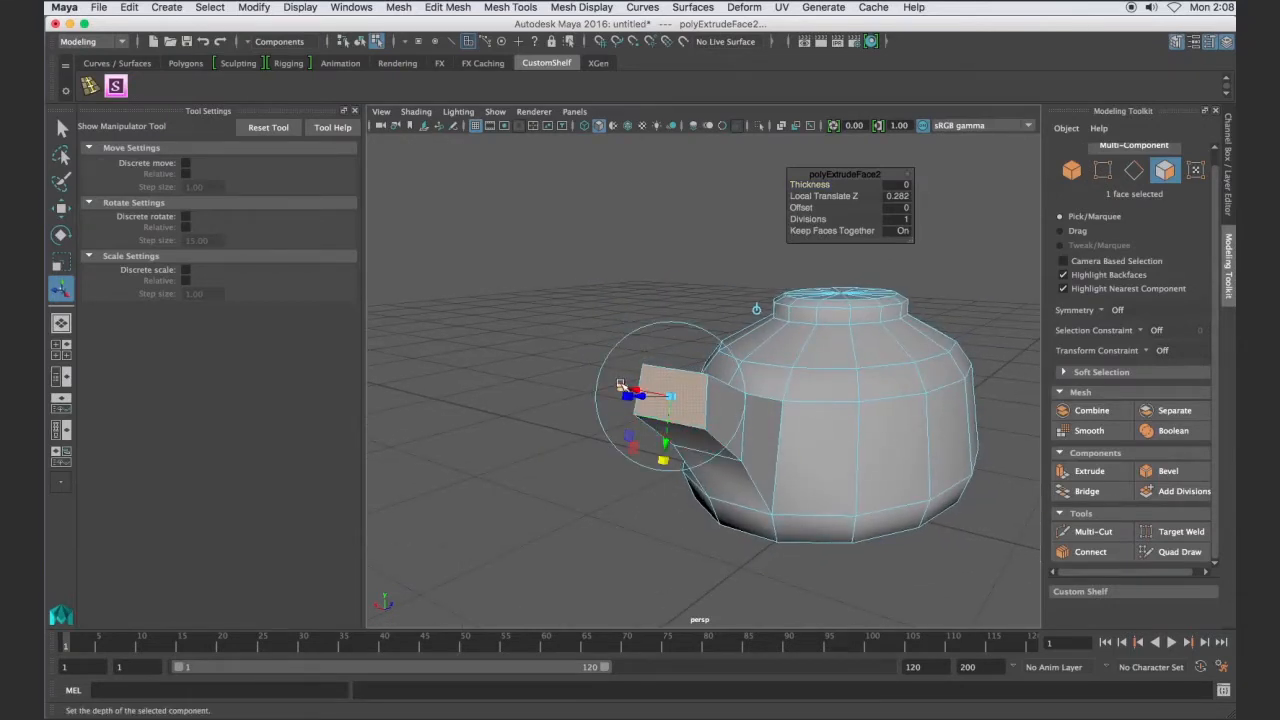
alt+drag(620, 385, 660, 412)
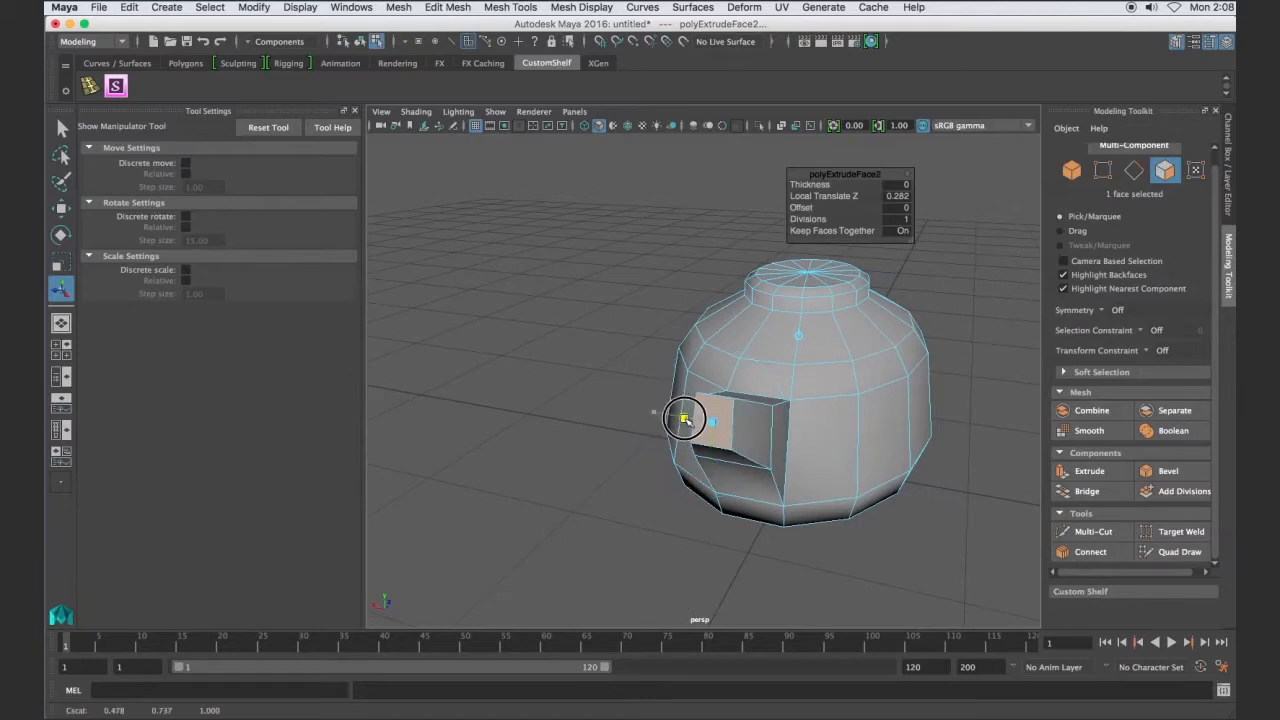
alt+drag(652, 414, 730, 460)
Rotate the spout's end face to tilt it upward and raise it slightly
click(730, 460)
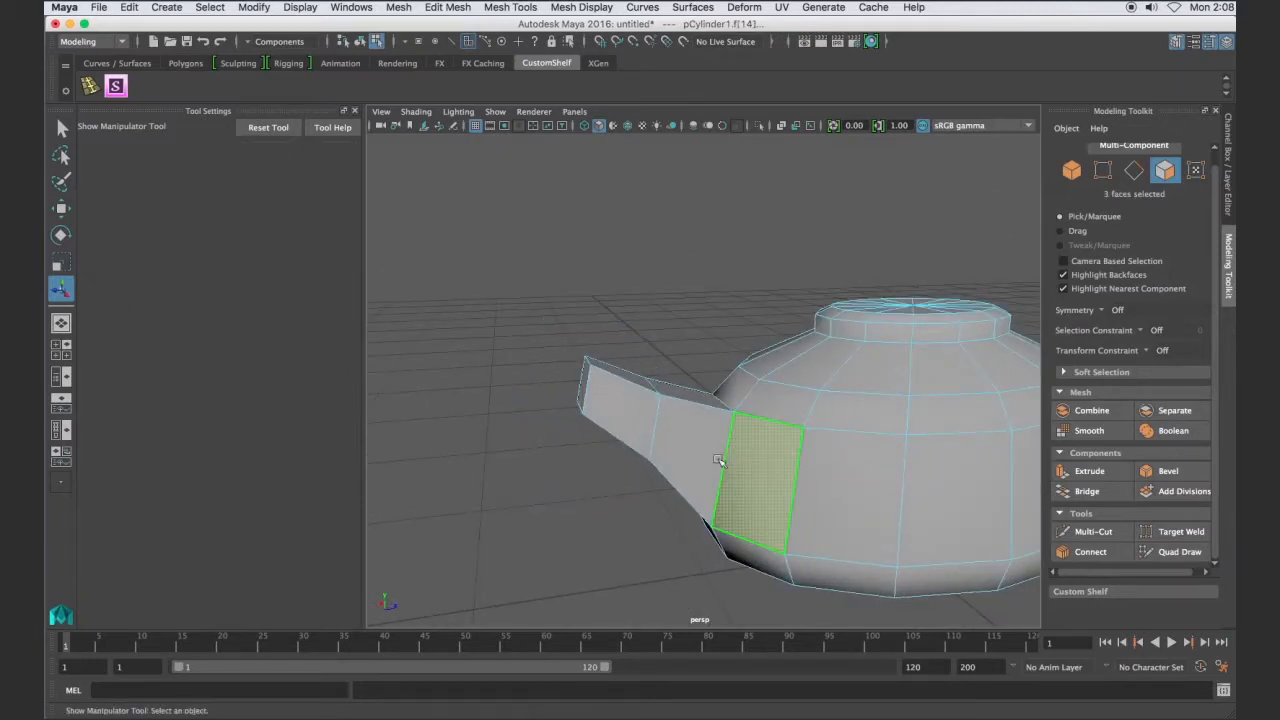
key(r)
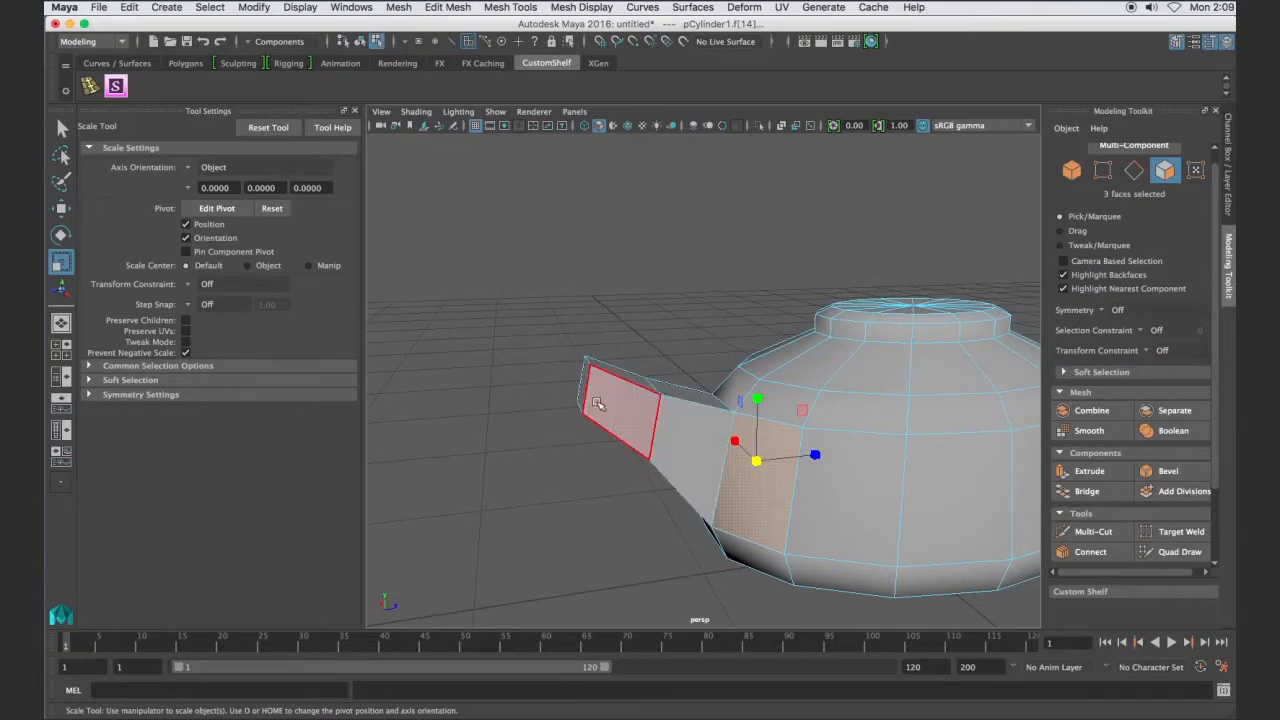
click(592, 402)
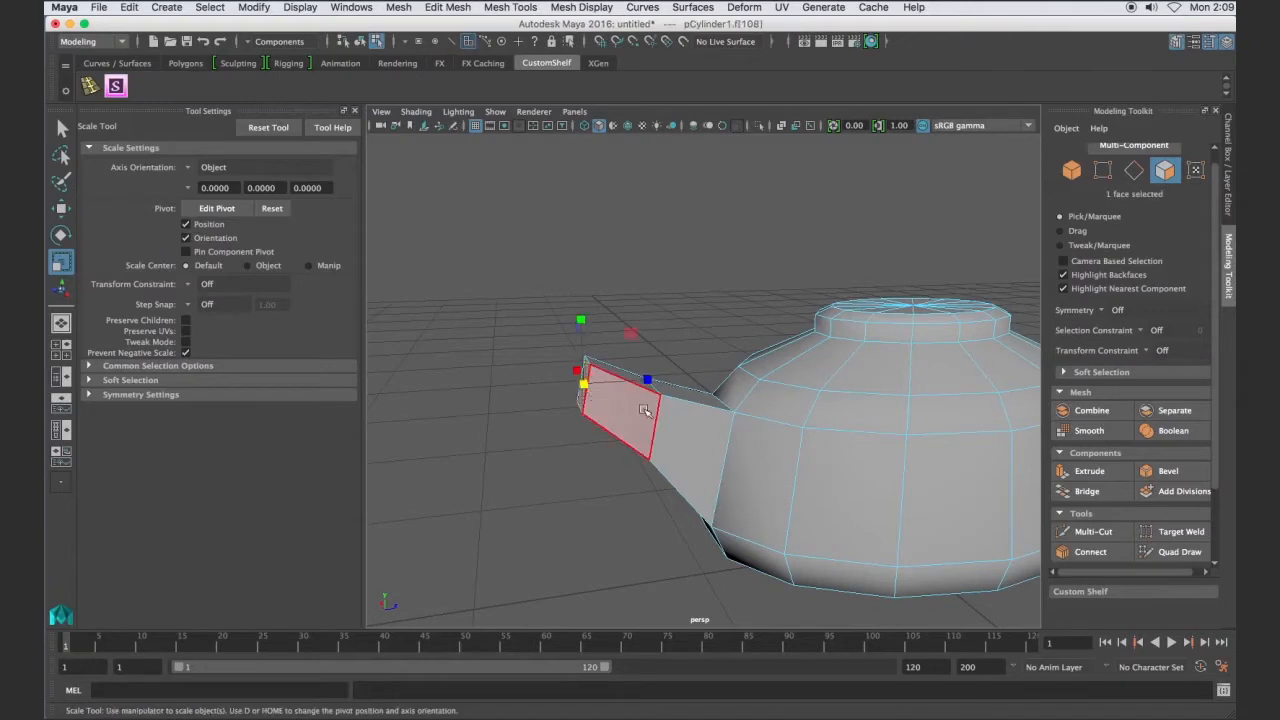
key(e)
drag(609, 330, 671, 379)
key(w)
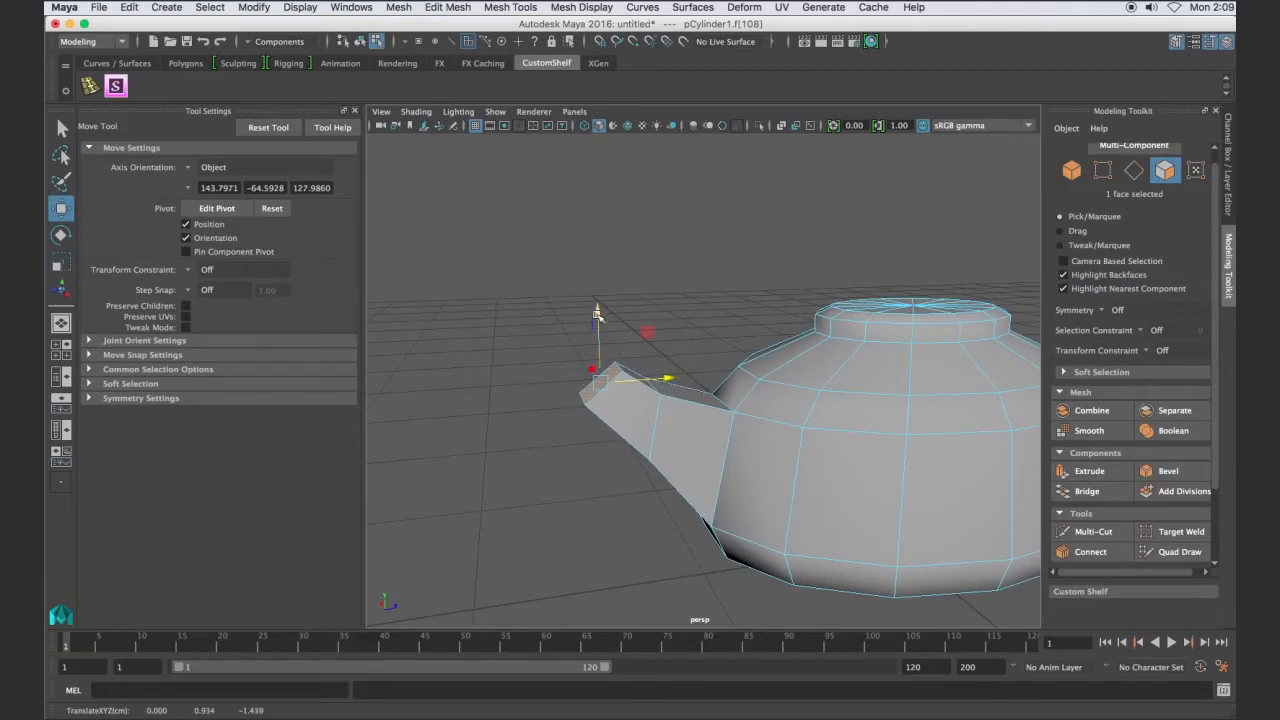
drag(597, 318, 599, 304)
drag(671, 371, 668, 371)
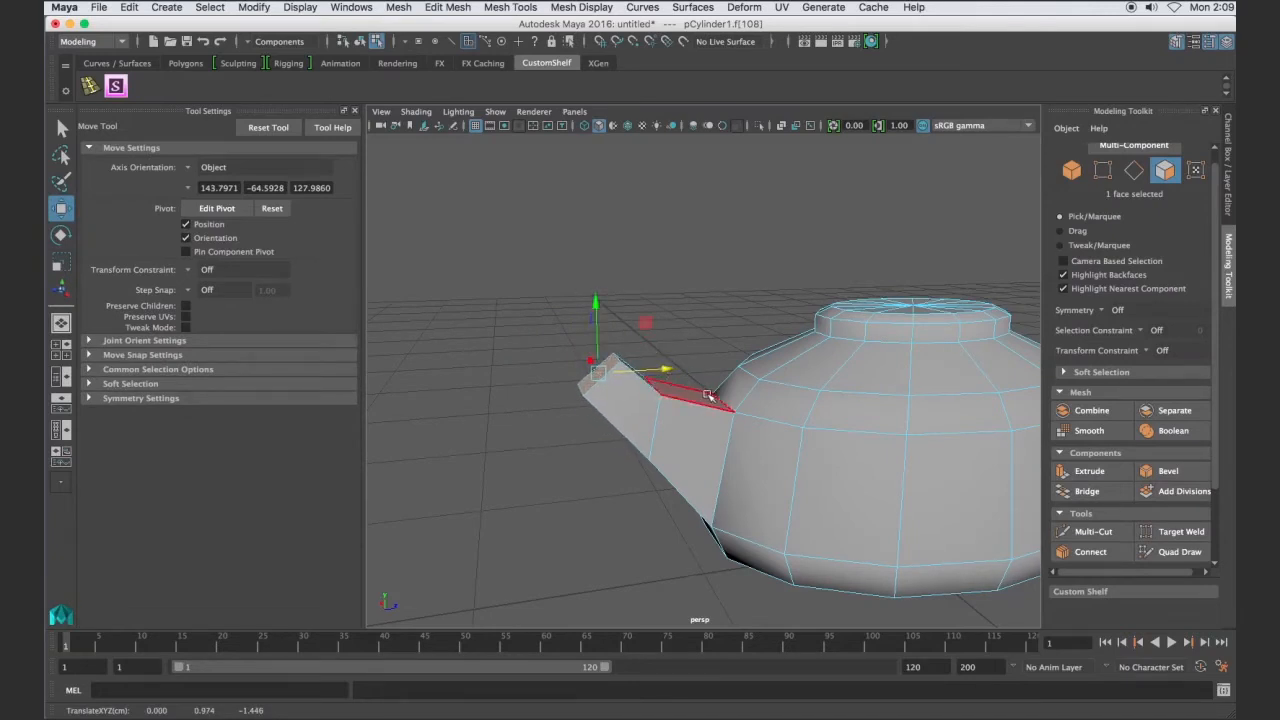
Extrude a third spout section with Local Translate Z of about 0.17 and rotate its end face nearly upright
key(ctrl+e)
drag(565, 340, 511, 389)
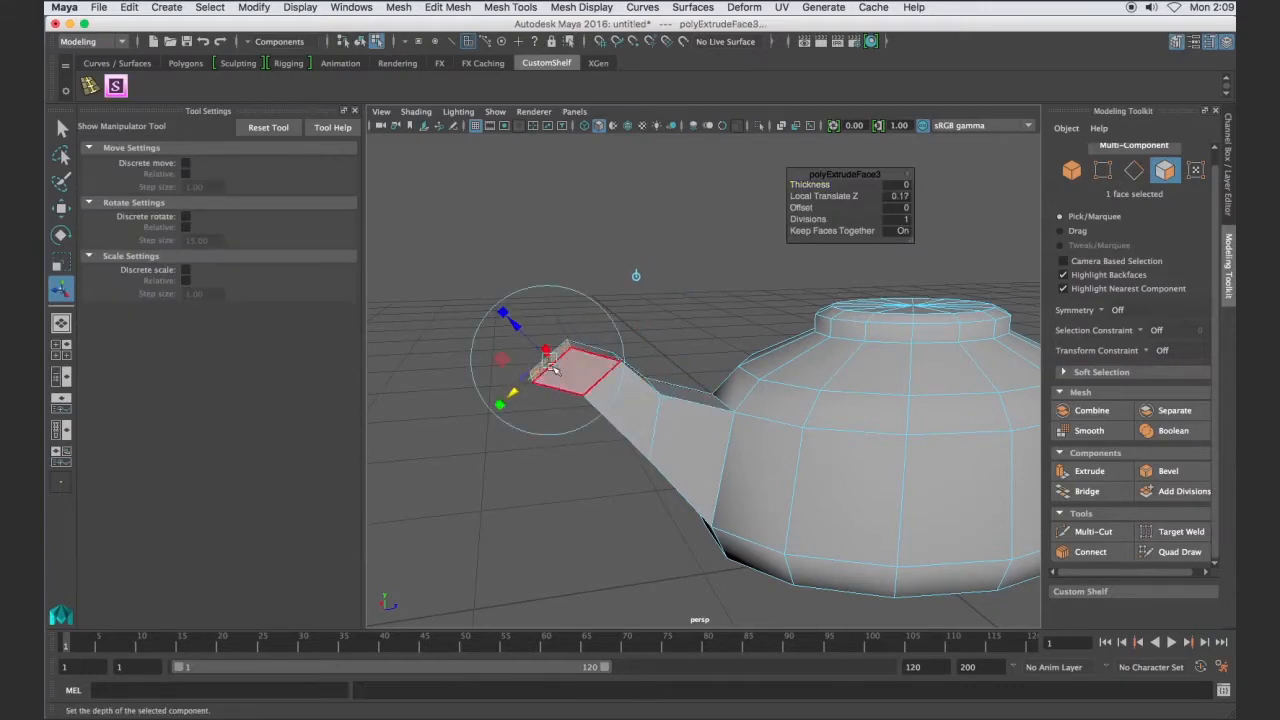
key(e)
key(r)
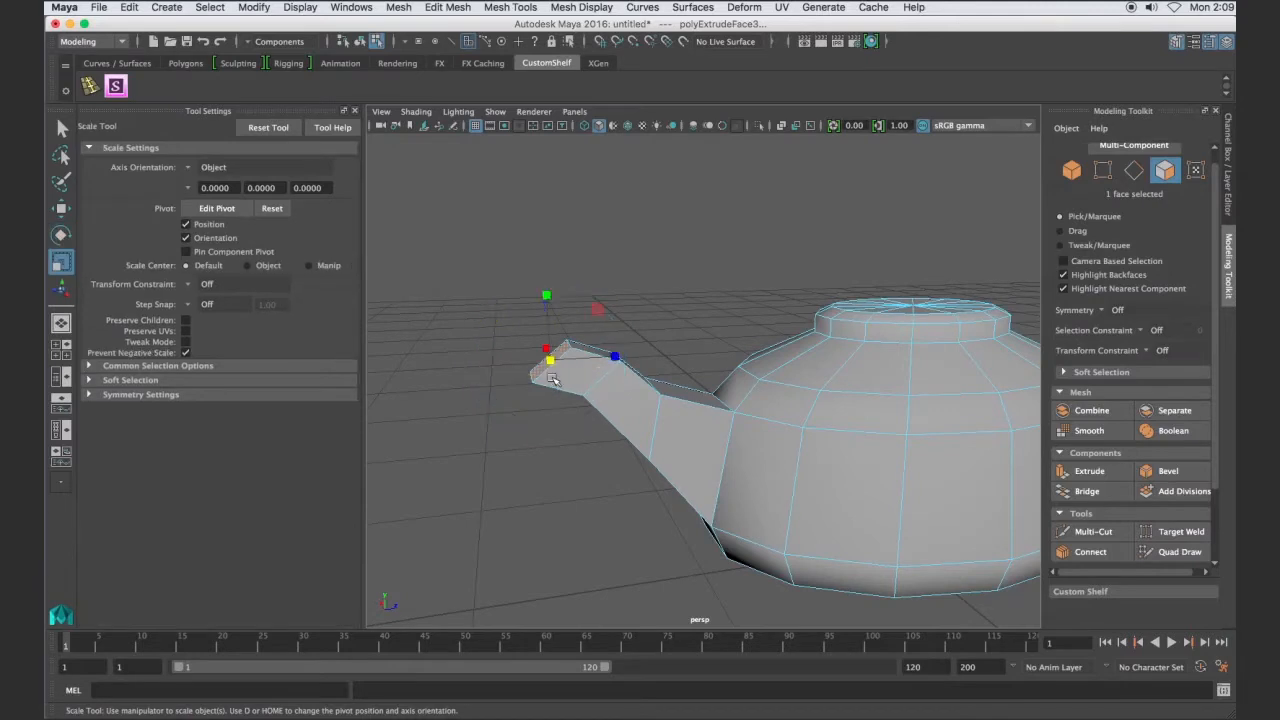
key(t)
key(e)
drag(503, 354, 486, 384)
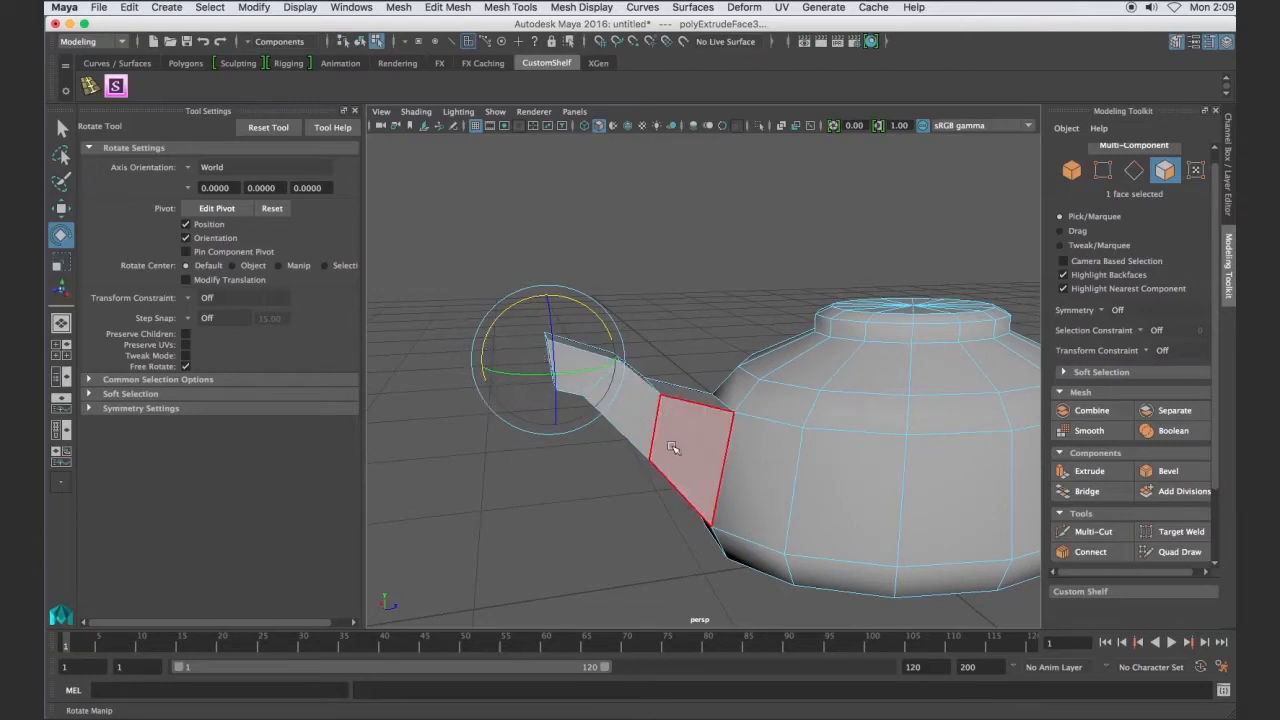
Raise the two vertices where the spout's upper edge meets the pot body
alt+drag(675, 447, 718, 398)
right_drag(718, 398, 656, 348)
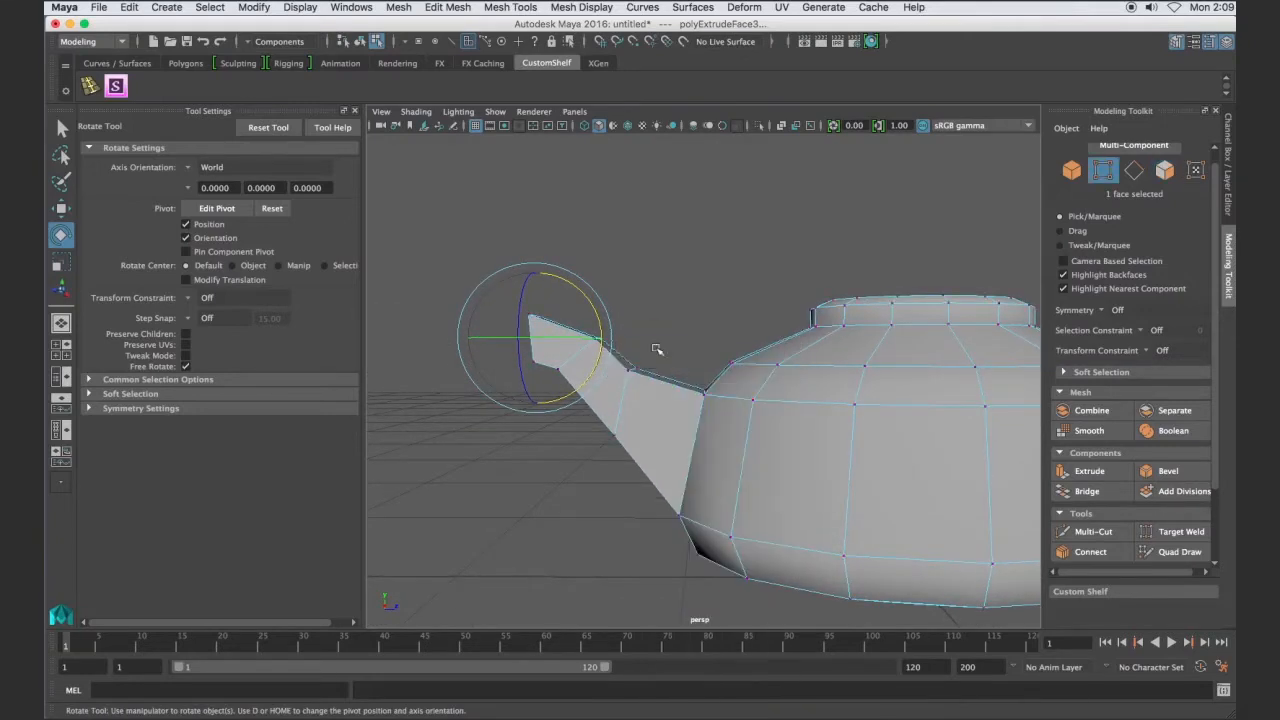
drag(701, 400, 719, 413)
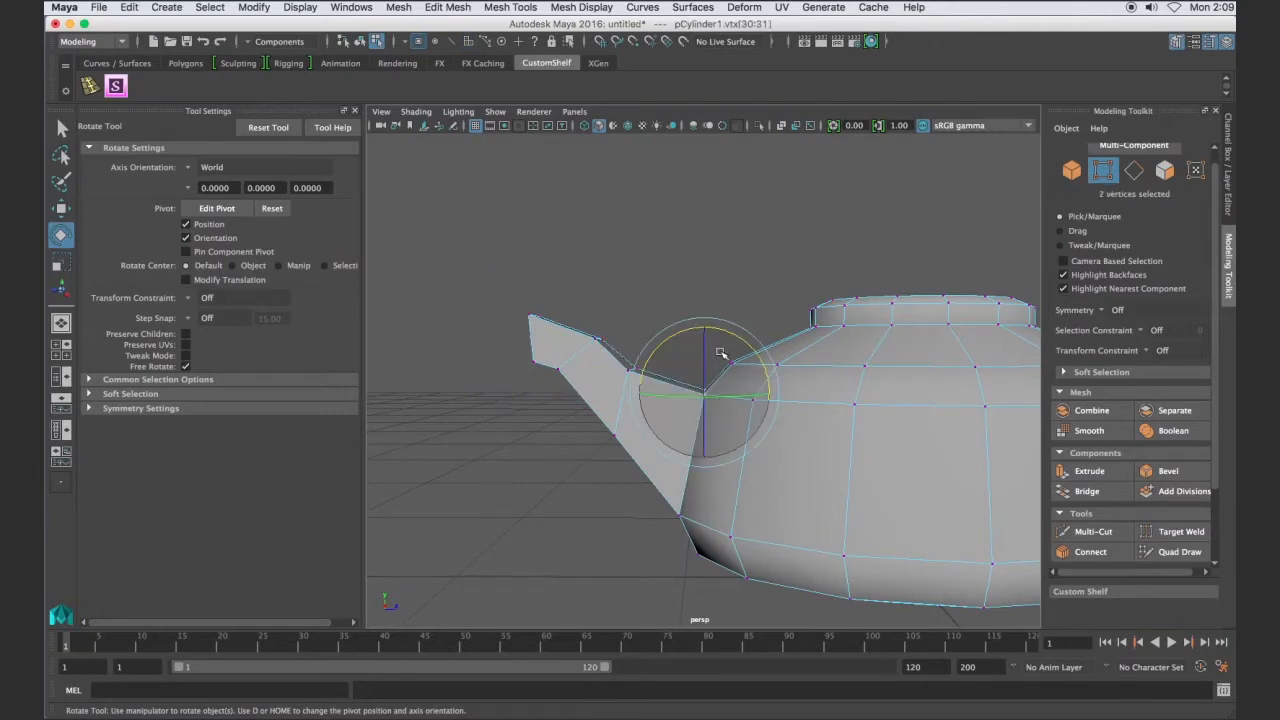
key(w)
alt+drag(706, 310, 785, 332)
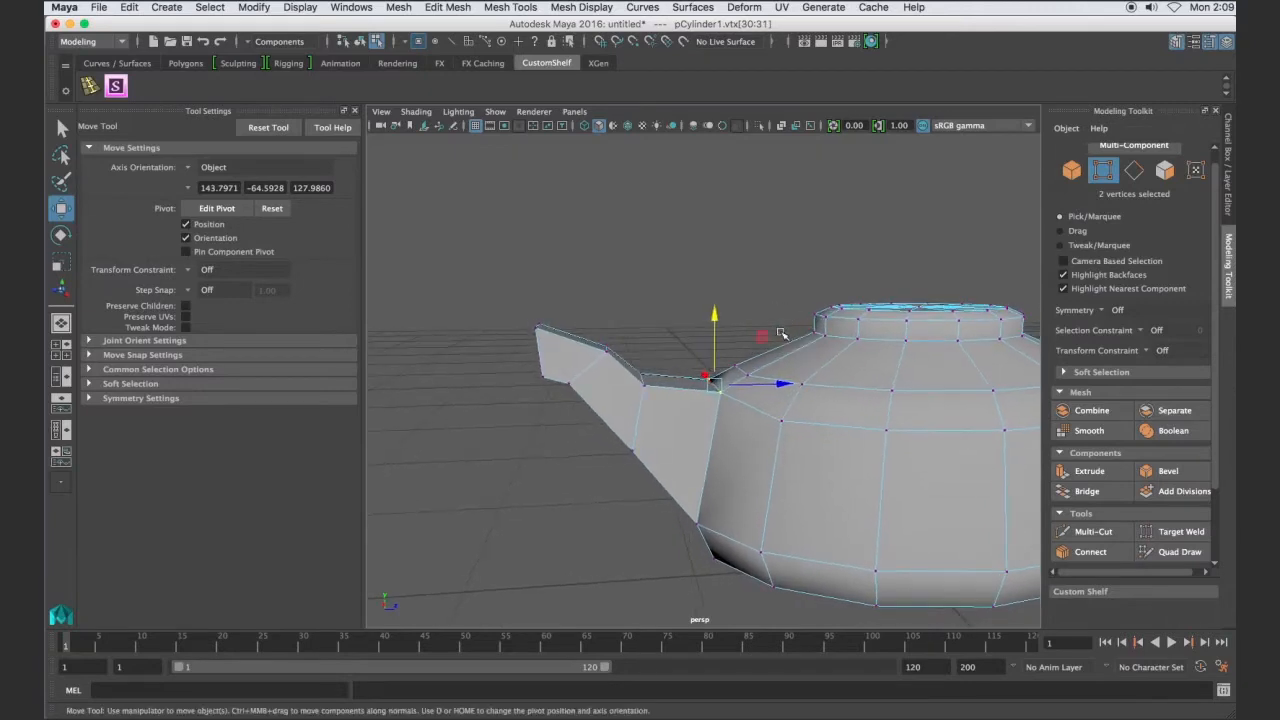
Move the two upper vertices at the spout's first joint closer to the pot body
alt+drag(676, 400, 672, 340)
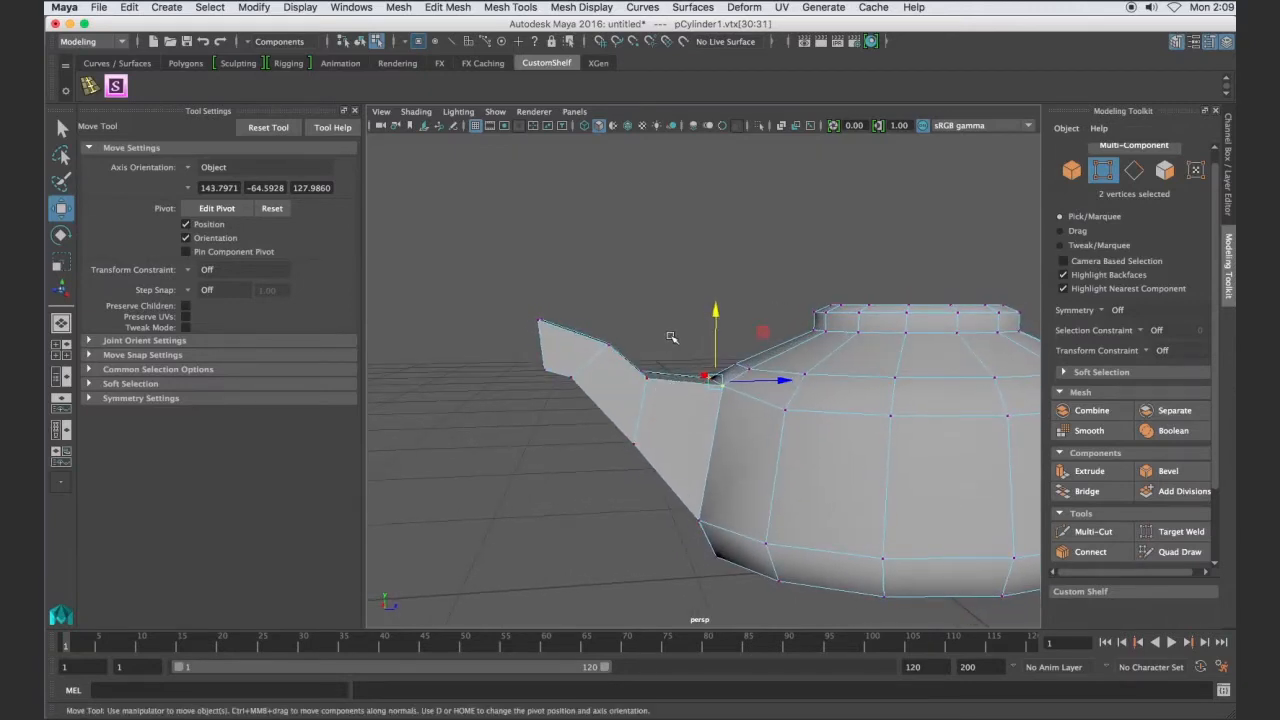
drag(646, 400, 632, 401)
drag(642, 303, 685, 345)
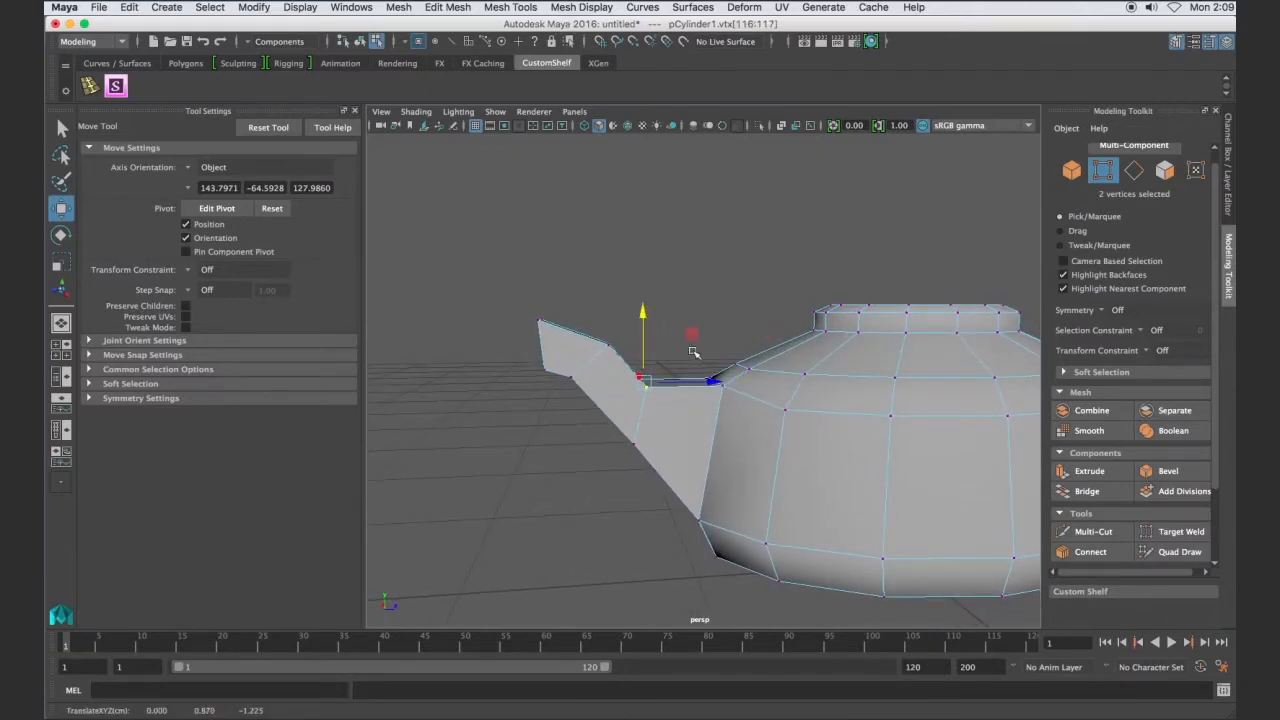
click(664, 308)
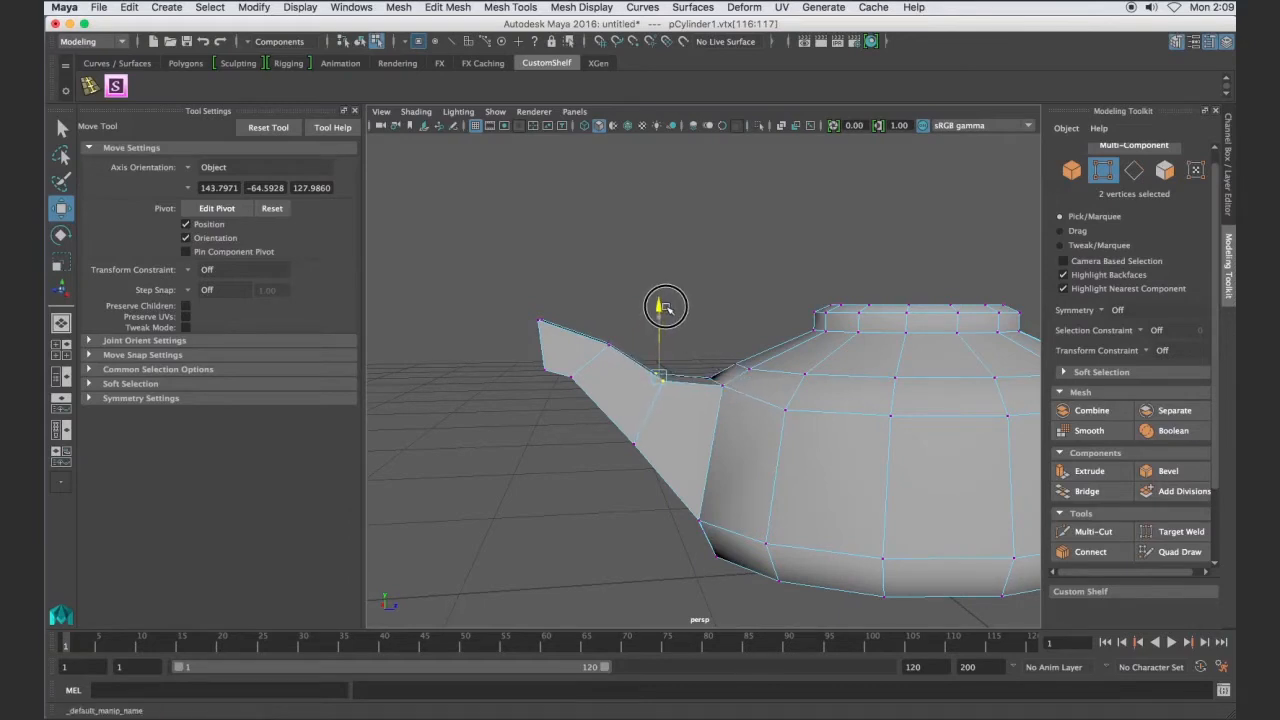
click(713, 302)
alt+drag(713, 302, 768, 398)
alt+drag(669, 401, 681, 408)
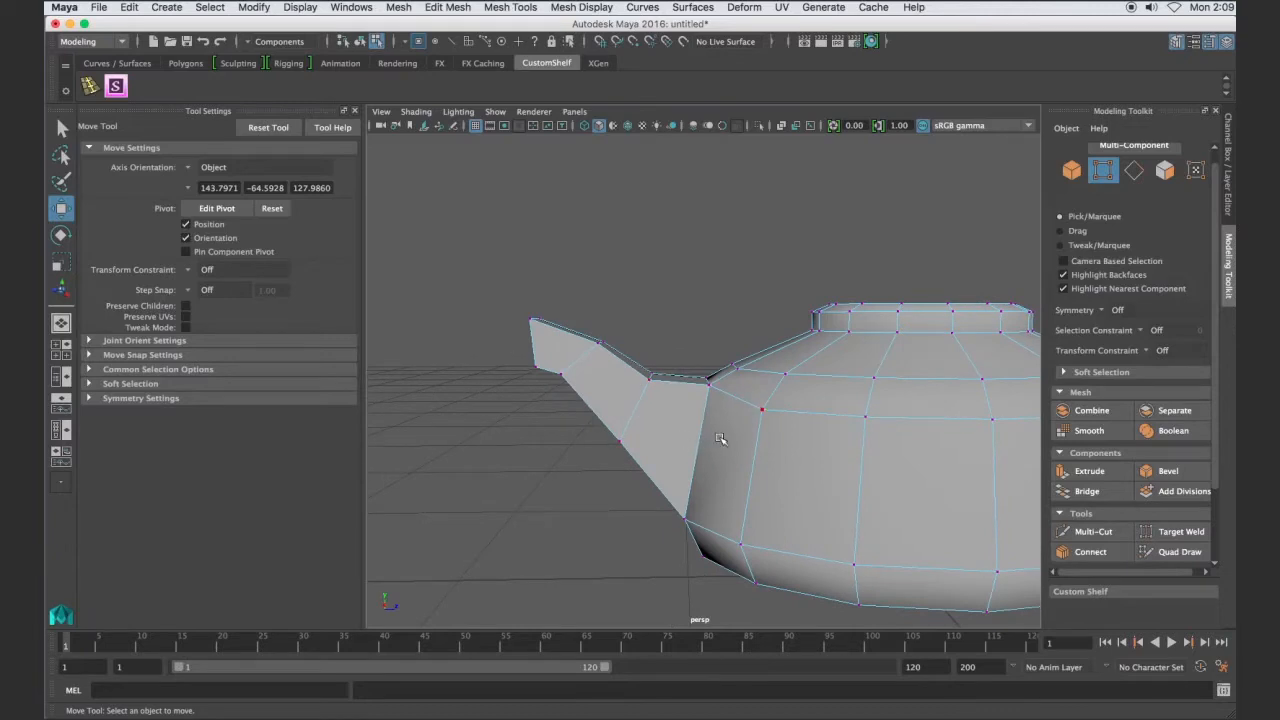
Narrow the spout by scaling its 12 outer vertices sideways
alt+drag(567, 435, 857, 437)
drag(912, 280, 691, 500)
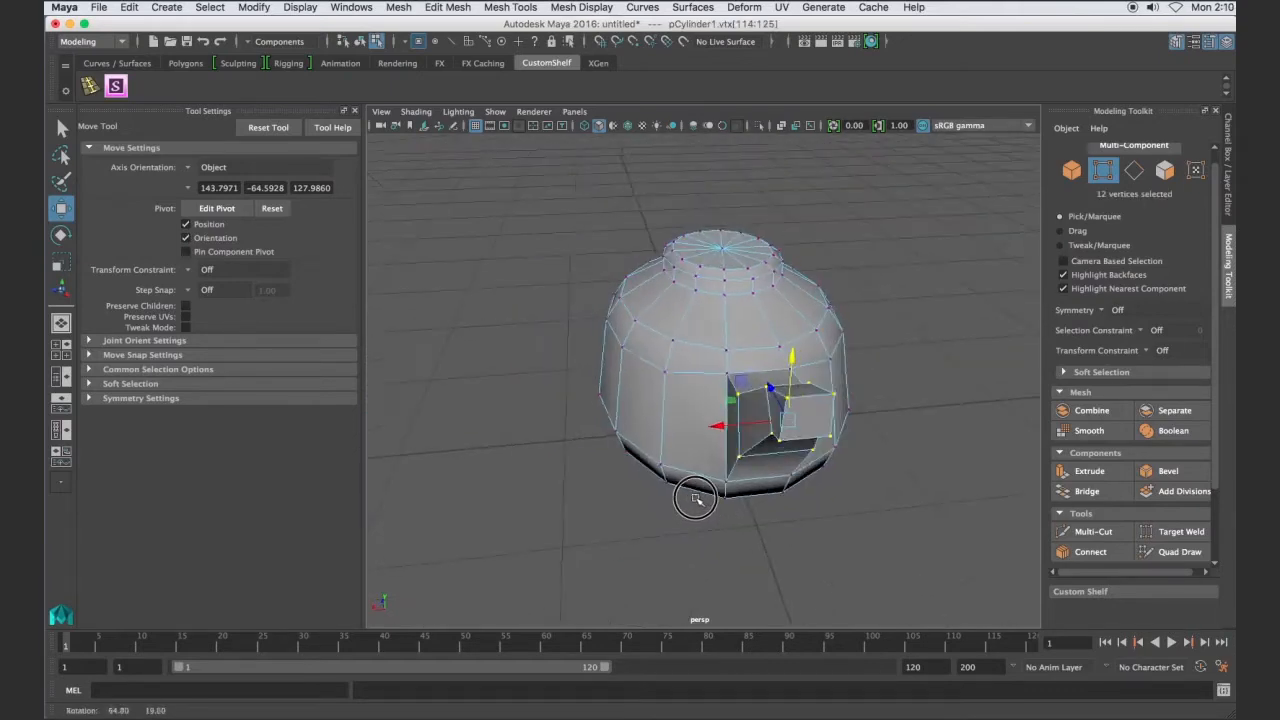
key(r)
alt+drag(849, 489, 506, 457)
alt+drag(557, 514, 692, 455)
alt+drag(789, 538, 665, 503)
Narrow the spout's tip by scaling its four end vertices, and reposition the outer section's eight vertices
drag(508, 323, 703, 503)
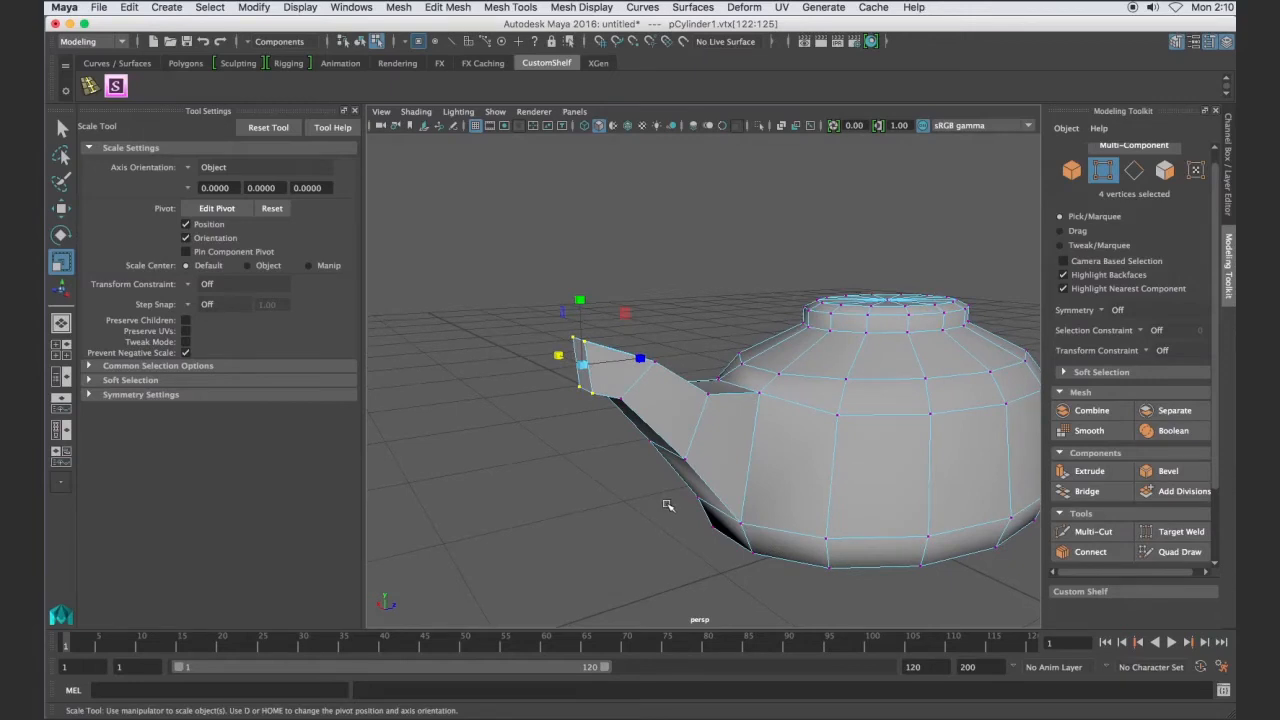
mouse_move(668, 505)
alt+mouse_down()
mouse_move(586, 466)
mouse_move(690, 494)
alt+mouse_up()
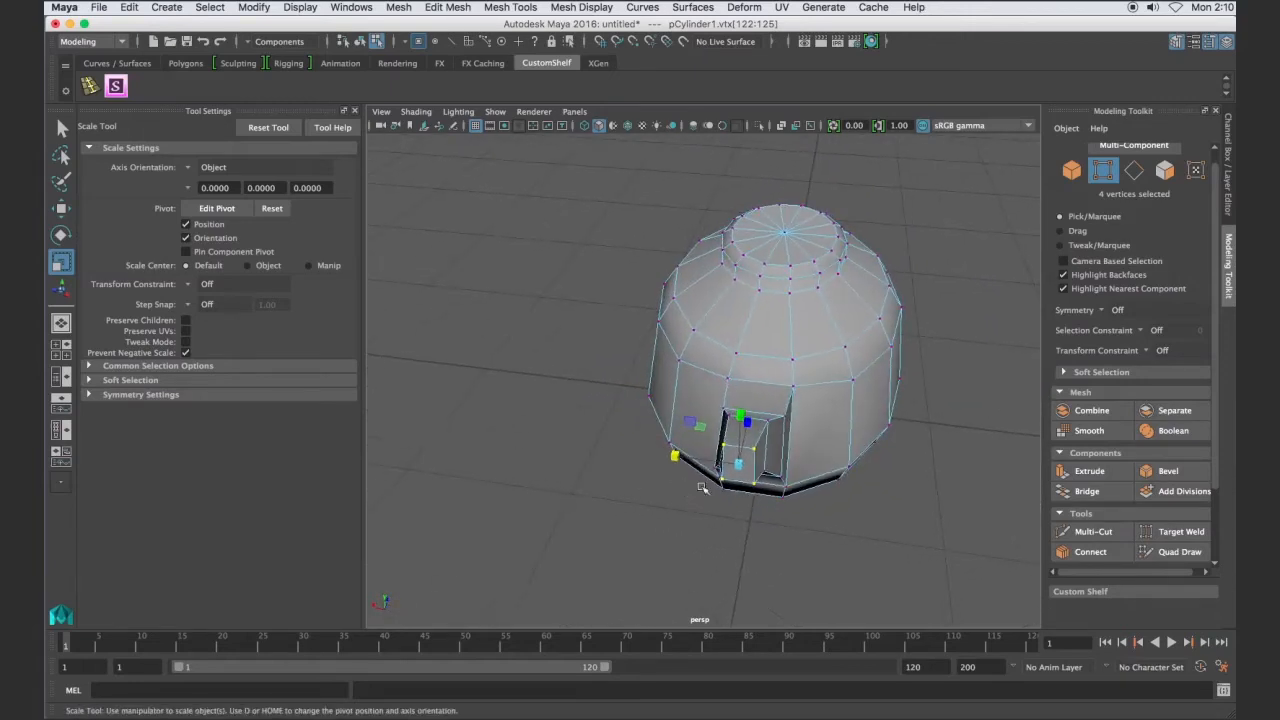
alt+drag(745, 420, 837, 263)
key(w)
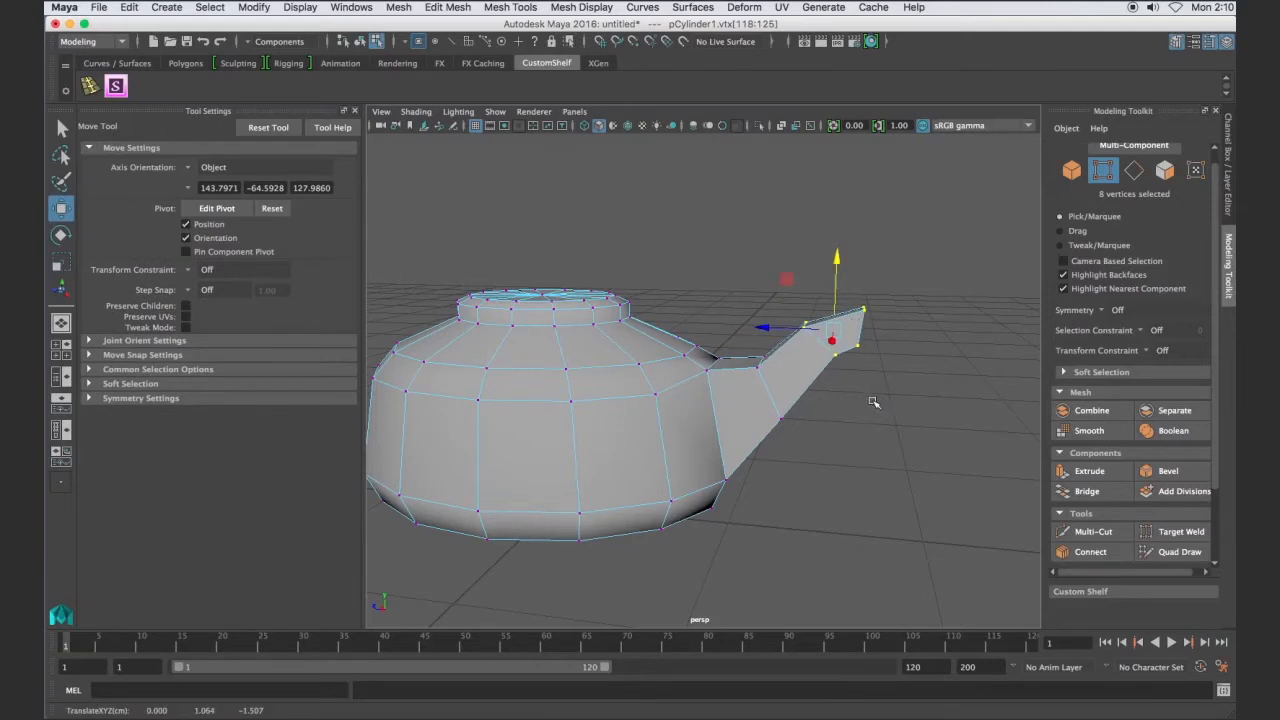
Undo the last move of the eight vertices on the spout's outer section and raise them slightly
key(super+z)
click(818, 420)
key(super+z)
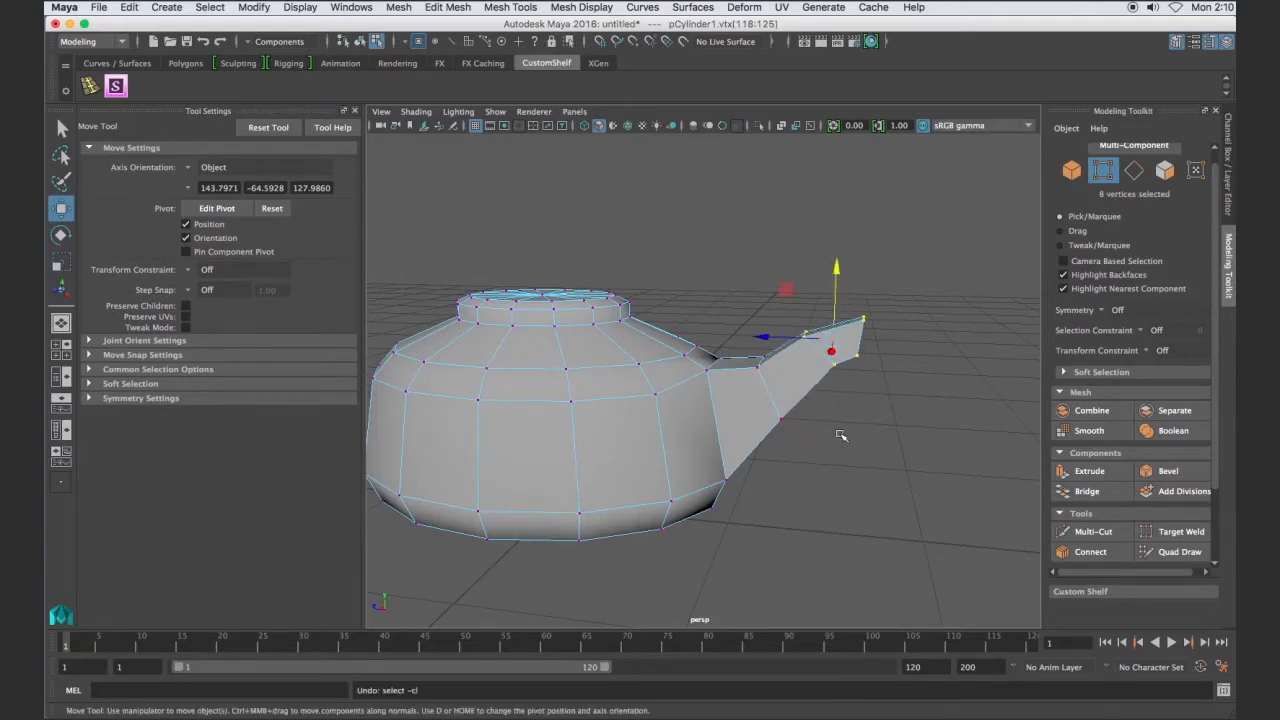
drag(836, 273, 837, 262)
Move the two lower vertices at the spout's first joint closer to the pot body and adjust their height
alt+drag(846, 411, 787, 426)
alt+drag(803, 490, 777, 453)
drag(783, 362, 778, 394)
drag(721, 459, 713, 458)
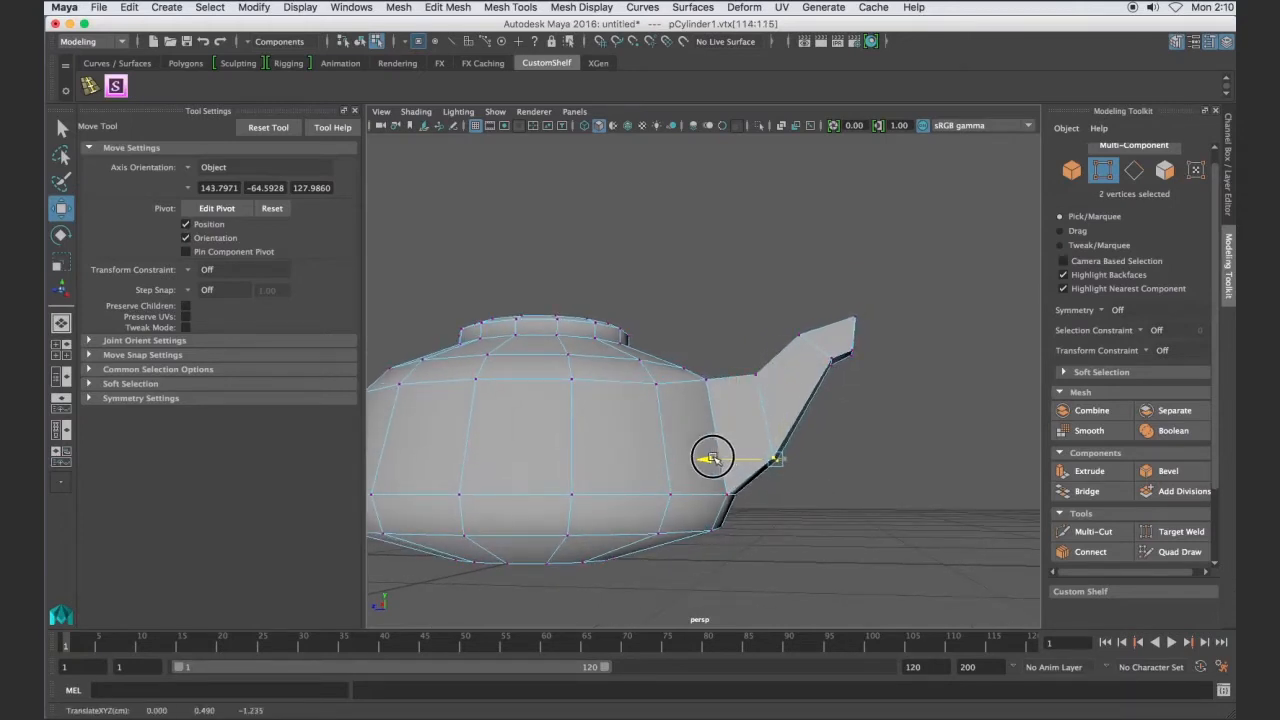
drag(776, 389, 776, 396)
Check the spout's shape and its junction with the pot from both sides
drag(884, 300, 738, 399)
alt+drag(762, 418, 786, 483)
drag(722, 331, 753, 381)
drag(741, 291, 676, 390)
click(840, 366)
alt+drag(840, 366, 560, 449)
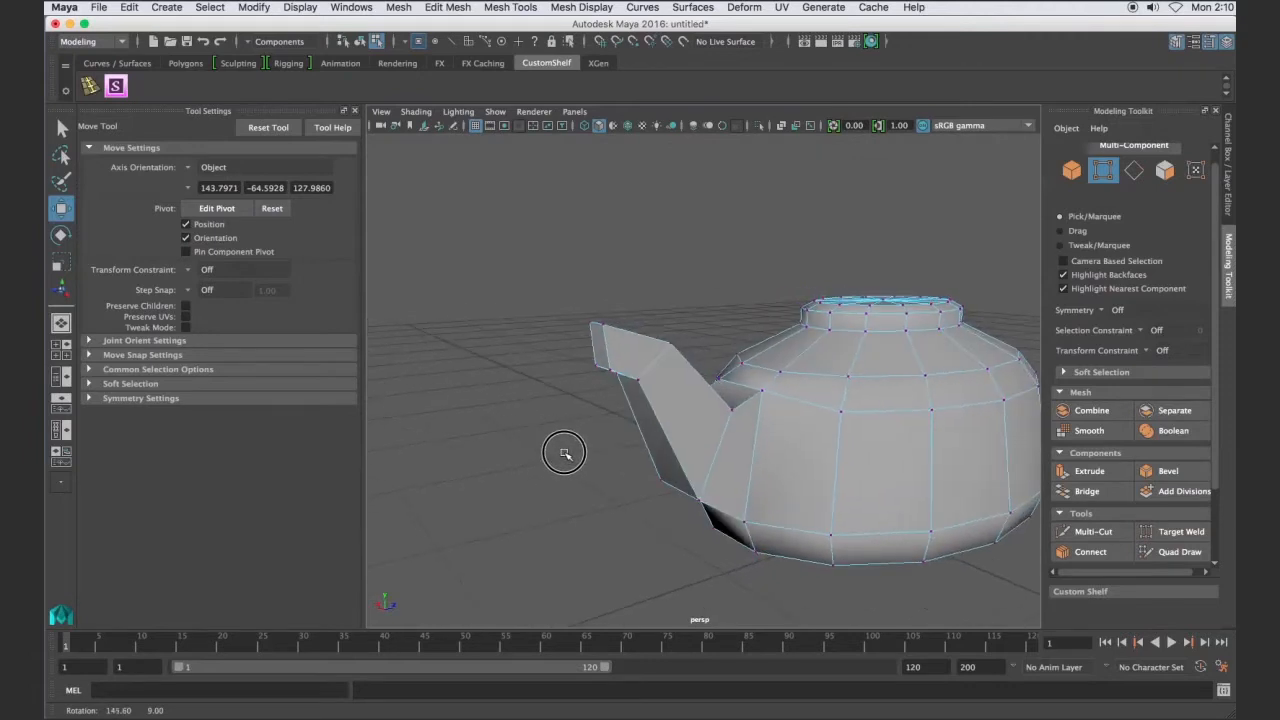
click(836, 418)
alt+drag(836, 418, 900, 468)
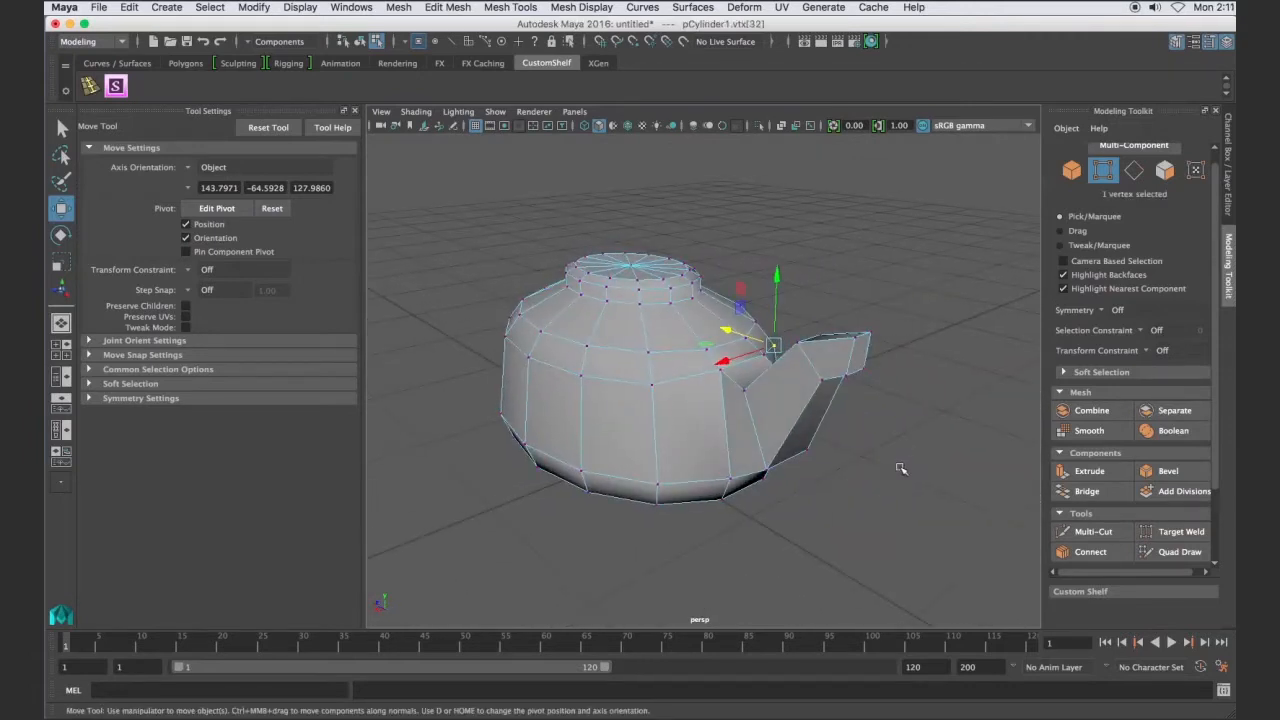
shift+click(652, 385)
alt+drag(822, 449, 698, 456)
click(994, 471)
Select a pot-shoulder vertex beside the spout and set the Move tool's symmetry to Object X
click(862, 400)
alt+drag(866, 430, 851, 463)
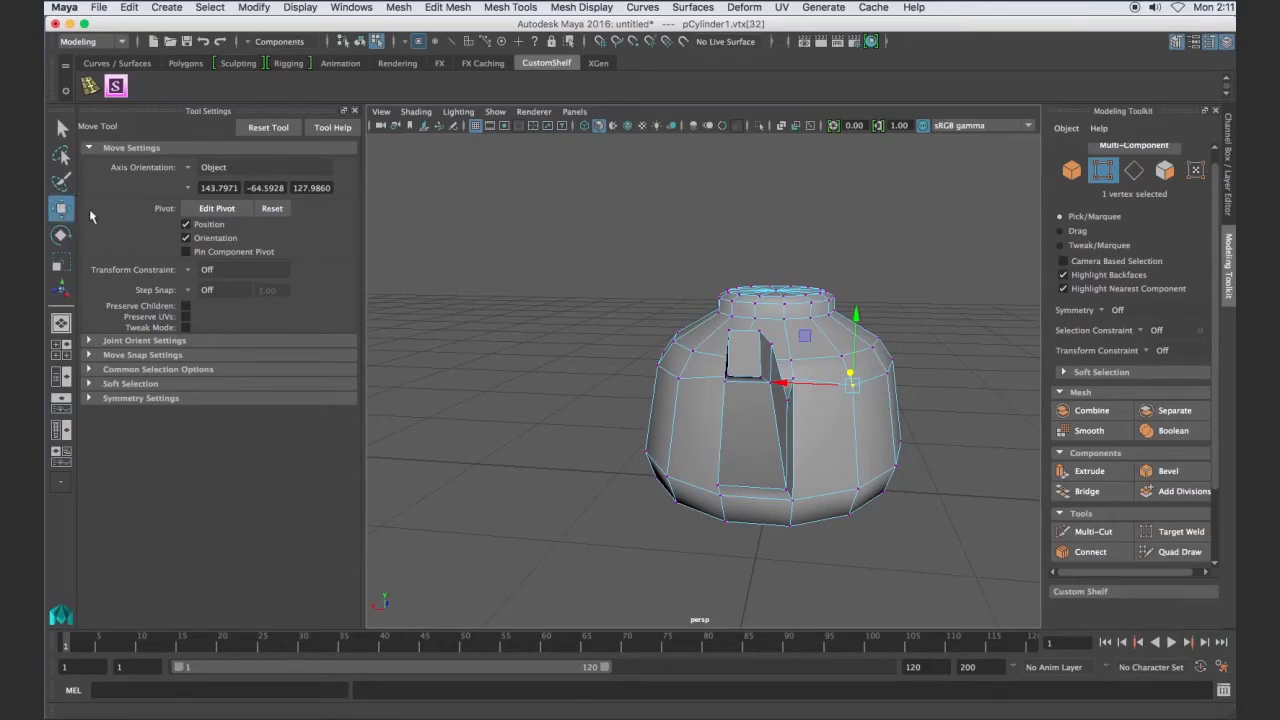
click(89, 398)
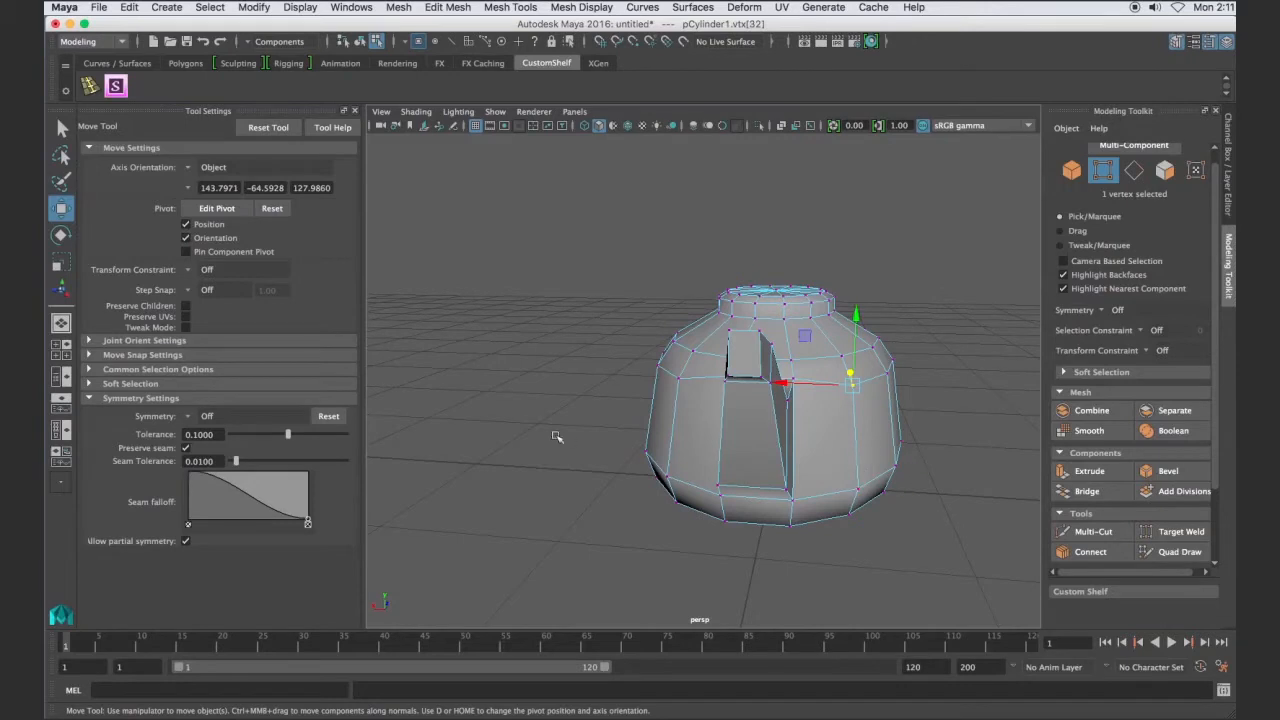
click(196, 417)
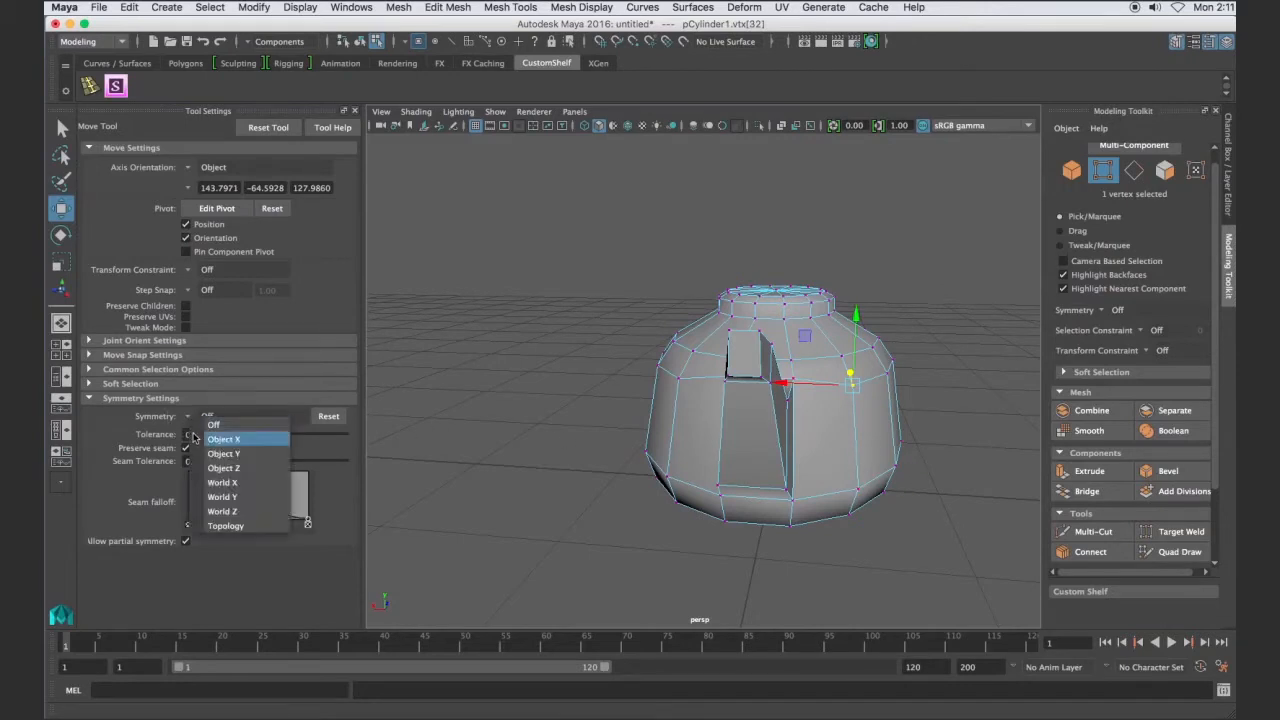
click(222, 439)
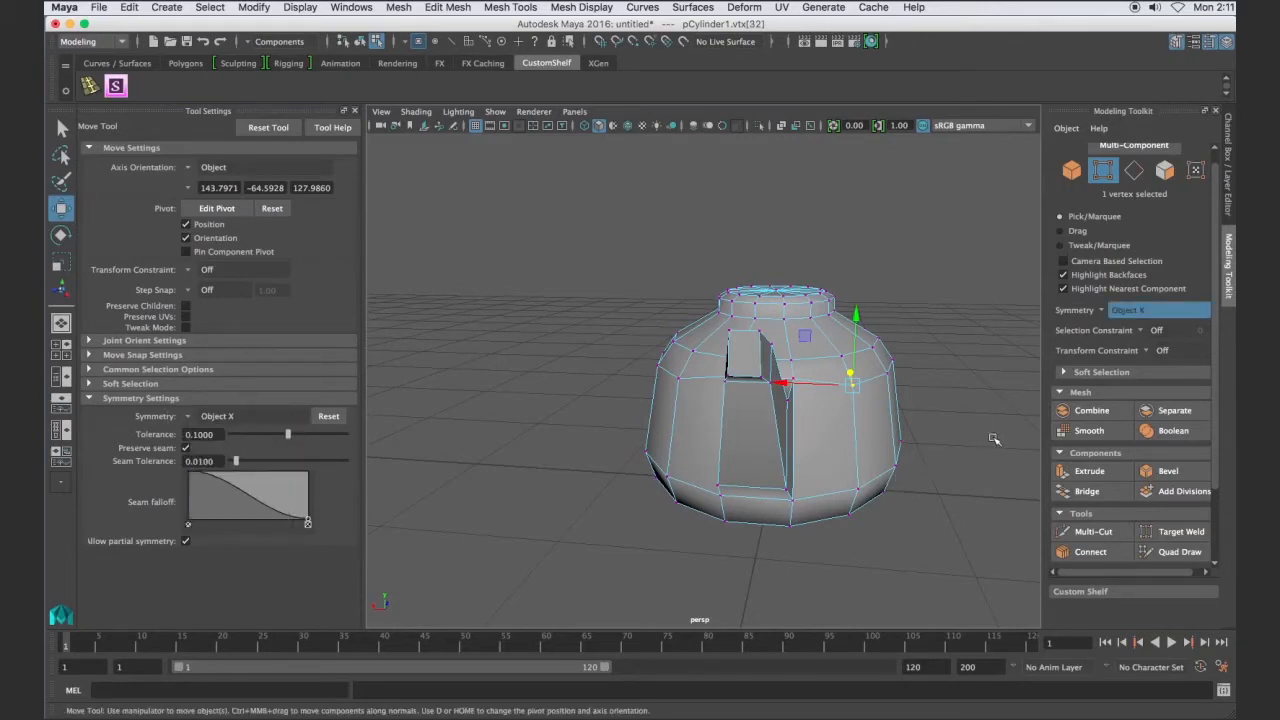
Lower the mirrored pair of shoulder vertices beside the spout and adjust them sideways
click(848, 381)
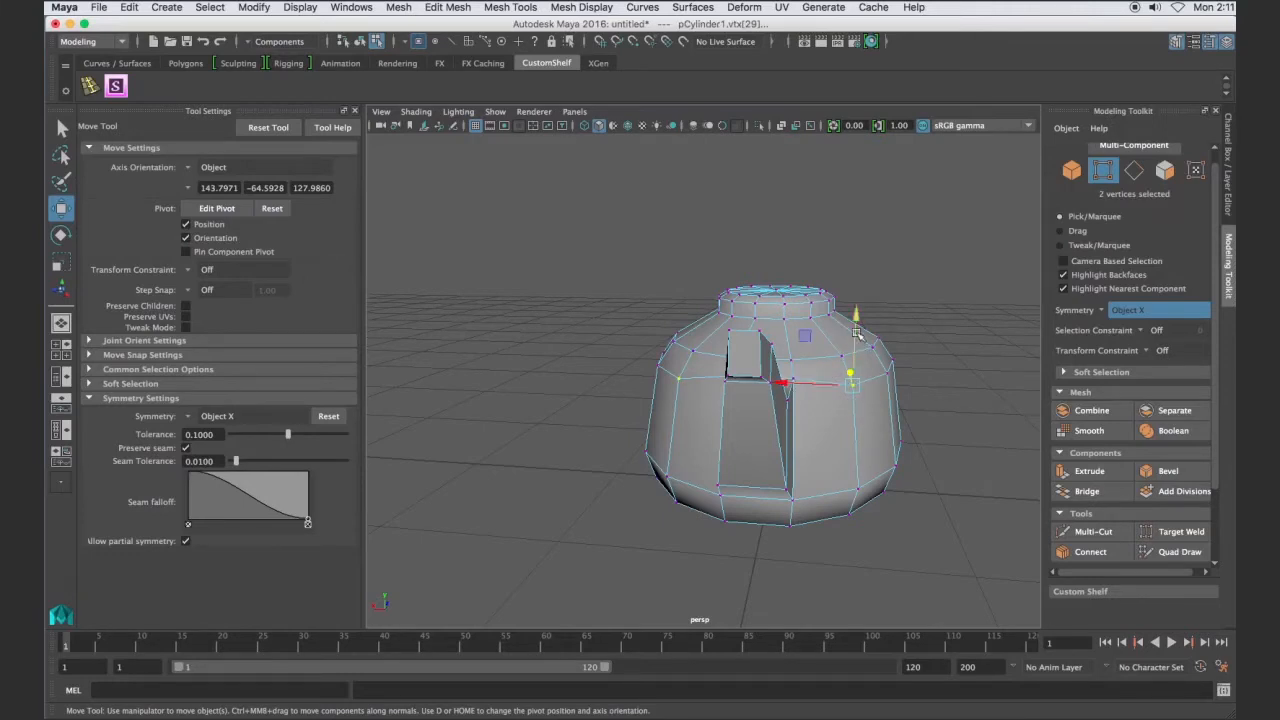
drag(852, 318, 851, 333)
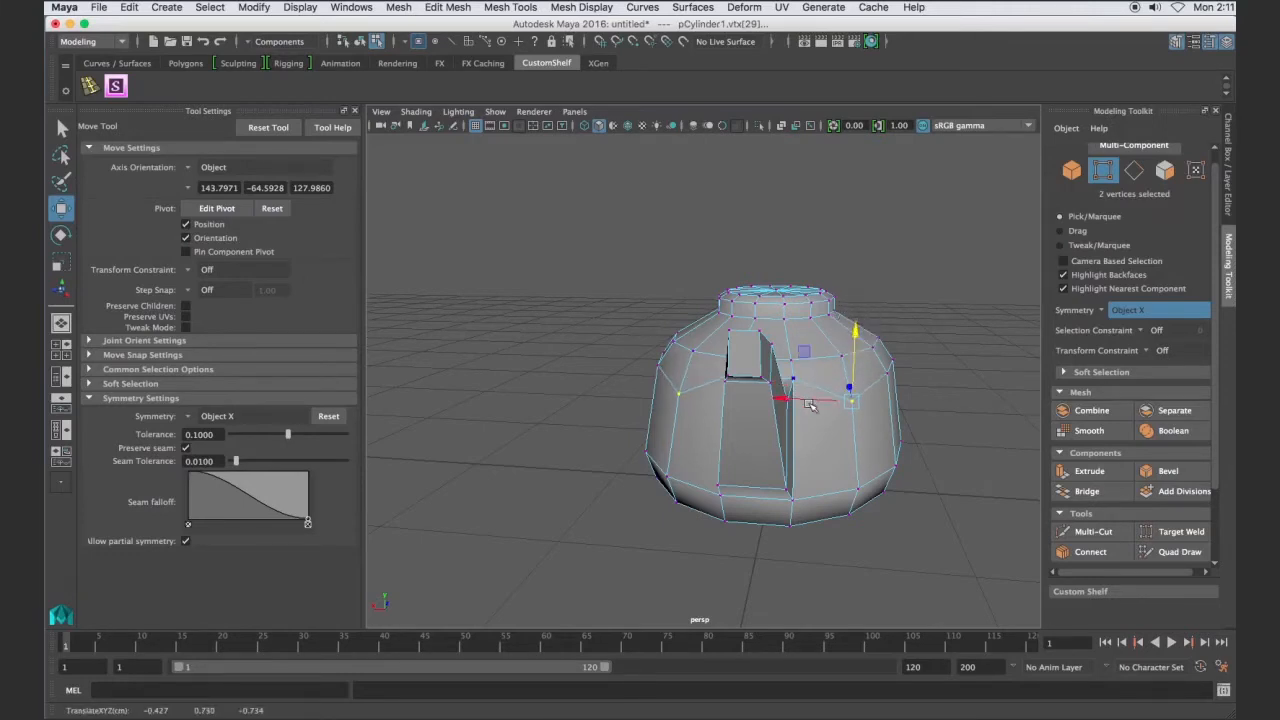
mouse_move(790, 401)
mouse_down()
mouse_move(766, 392)
mouse_move(785, 392)
mouse_up()
Shift the mirrored vertex pair on the pot's upper shoulder near the spout and lower it slightly
click(693, 352)
drag(634, 347, 643, 351)
alt+drag(887, 405, 822, 420)
alt+drag(925, 395, 708, 410)
click(679, 486)
alt+drag(685, 492, 797, 455)
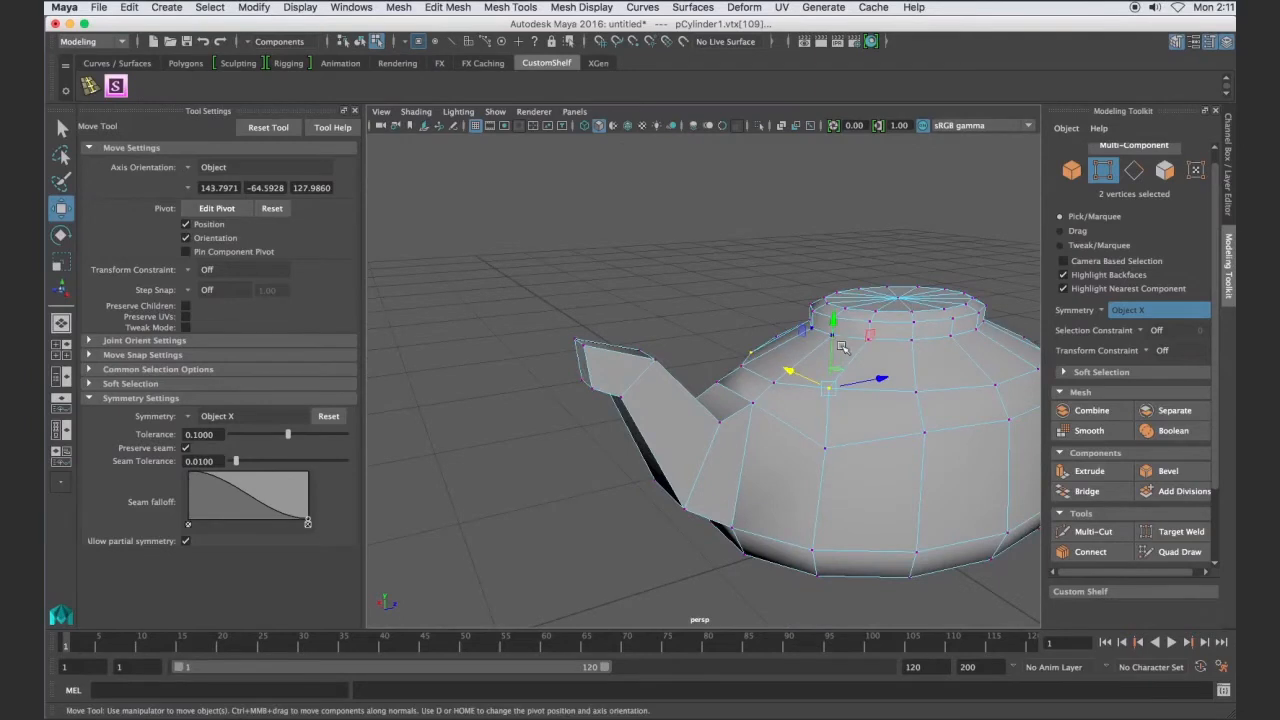
drag(831, 322, 831, 328)
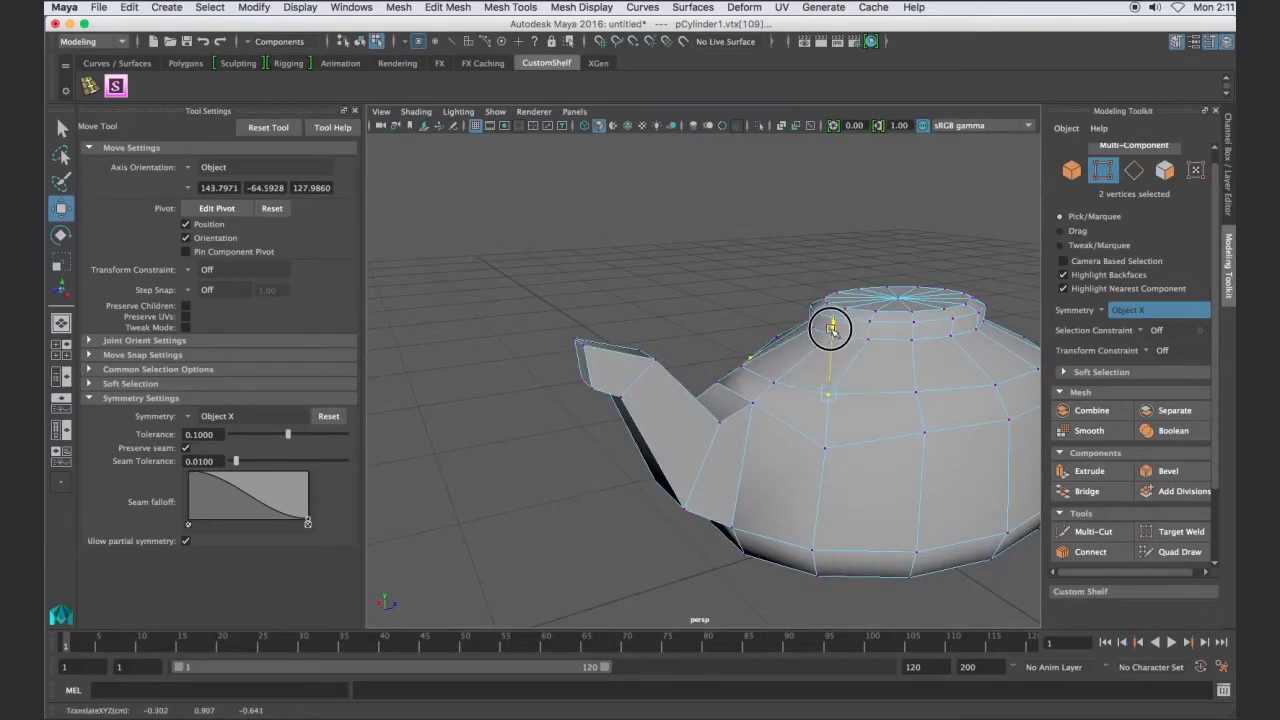
Raise the mirrored pair of lower shoulder vertices beside the spout and clear the selection
click(825, 448)
drag(830, 383, 829, 374)
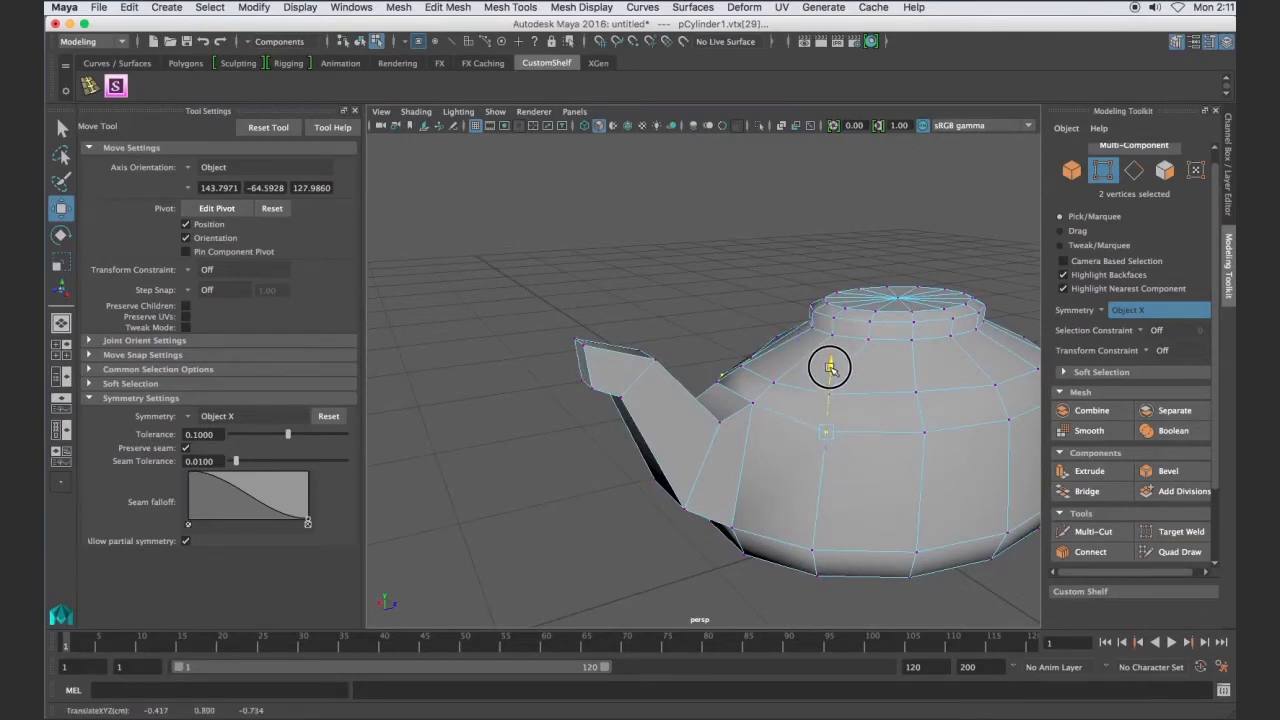
click(770, 489)
Return to object mode and examine the teapot's overall shape from several sides
alt+drag(771, 489, 854, 394)
right_drag(826, 349, 908, 328)
alt+drag(821, 490, 930, 459)
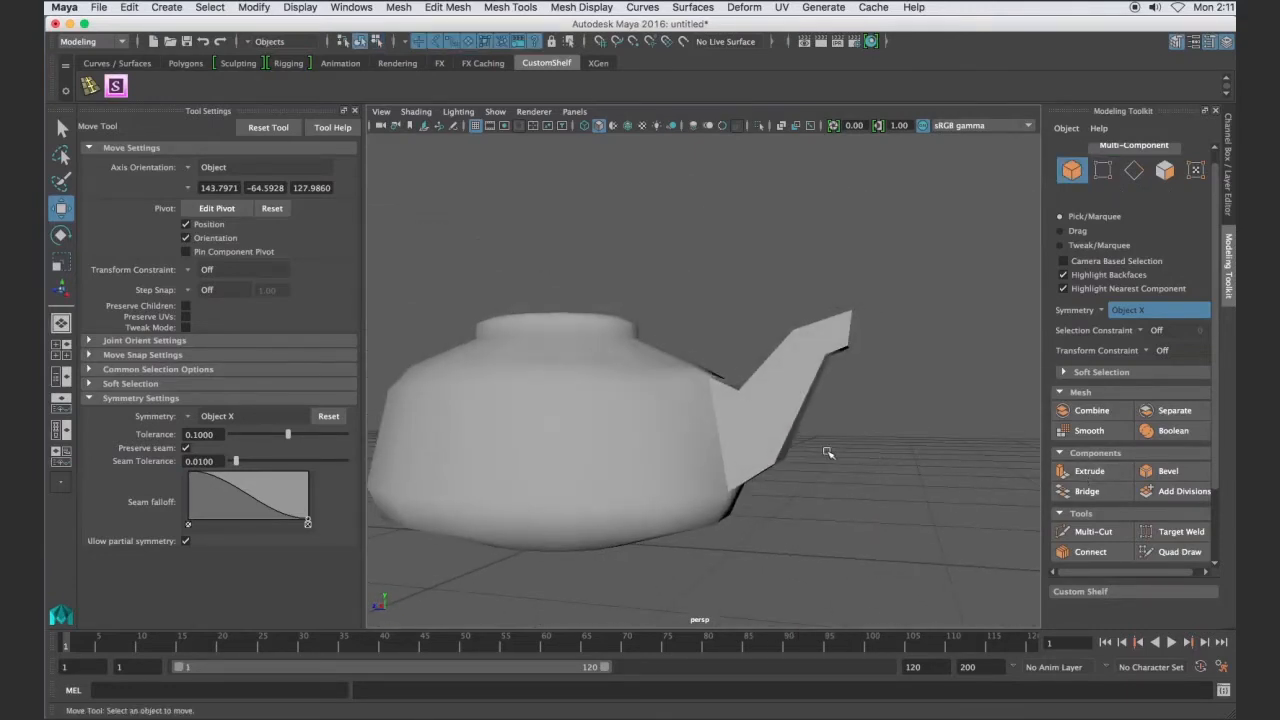
alt+drag(785, 456, 807, 440)
alt+middle_drag(909, 461, 603, 421)
scroll(751, 459, down, 5)
scroll(760, 463, up, 5)
scroll(763, 463, down, 3)
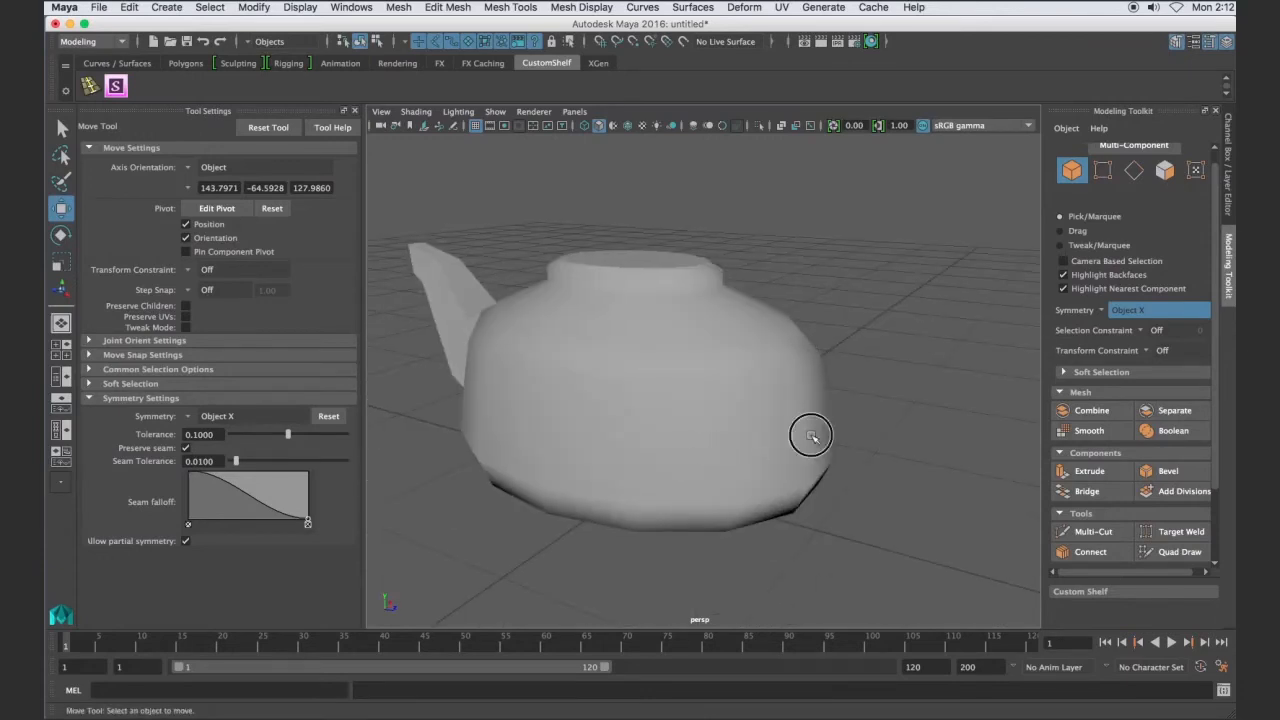
Select the teapot and show it in a full-size side view
click(830, 461)
key(space)
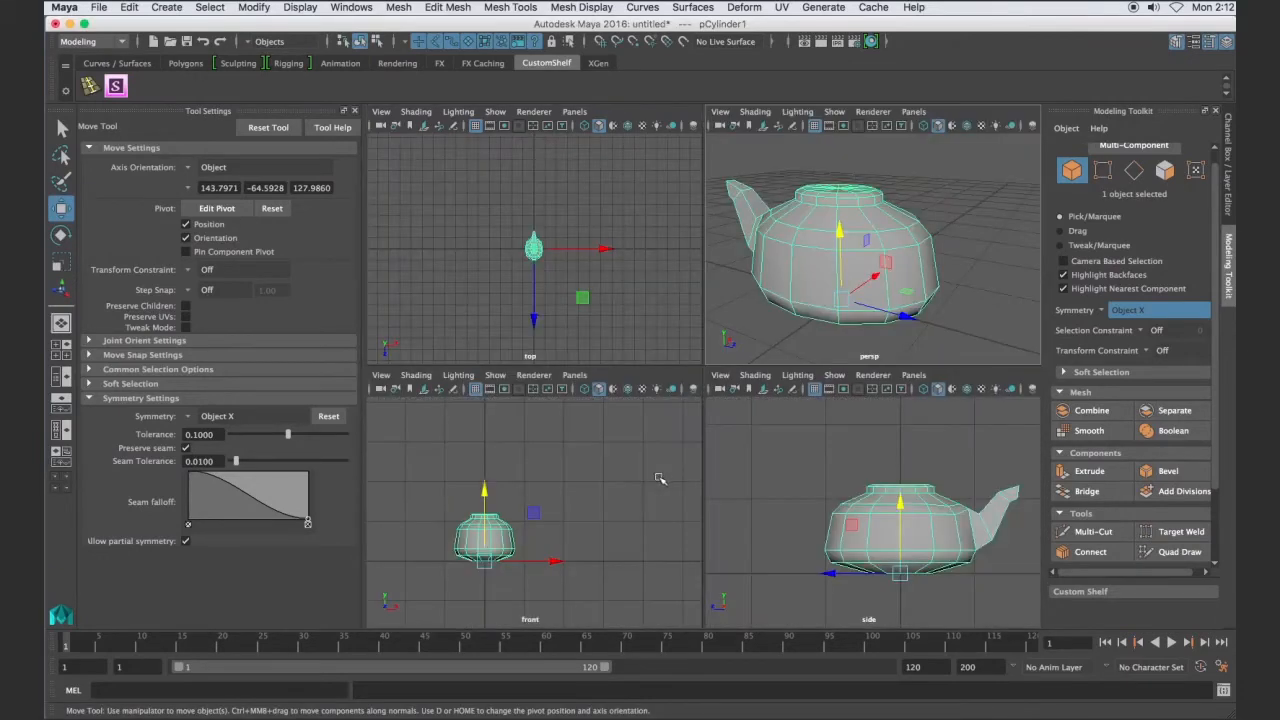
key(space)
alt+middle_drag(734, 431, 721, 486)
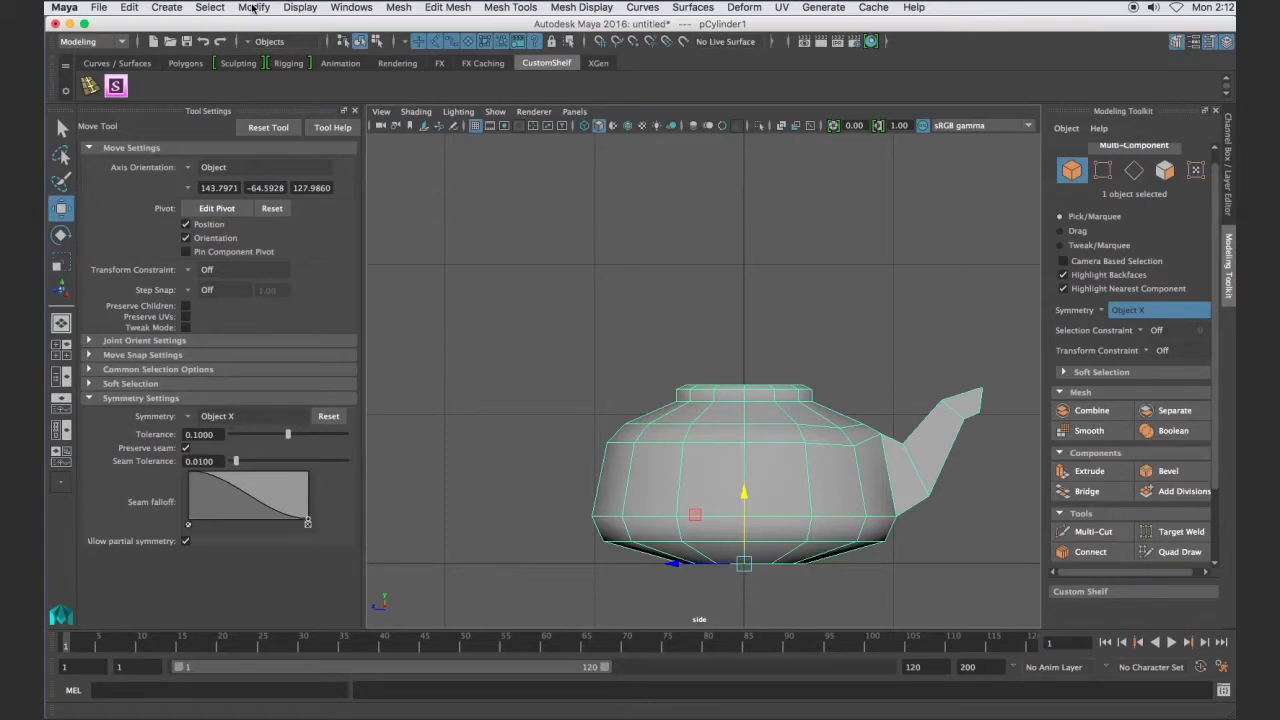
Draw a six-point cubic CV curve in an S-shape, starting at the pot's side opposite the spout and rising outward
click(170, 7)
mouse_move(193, 104)
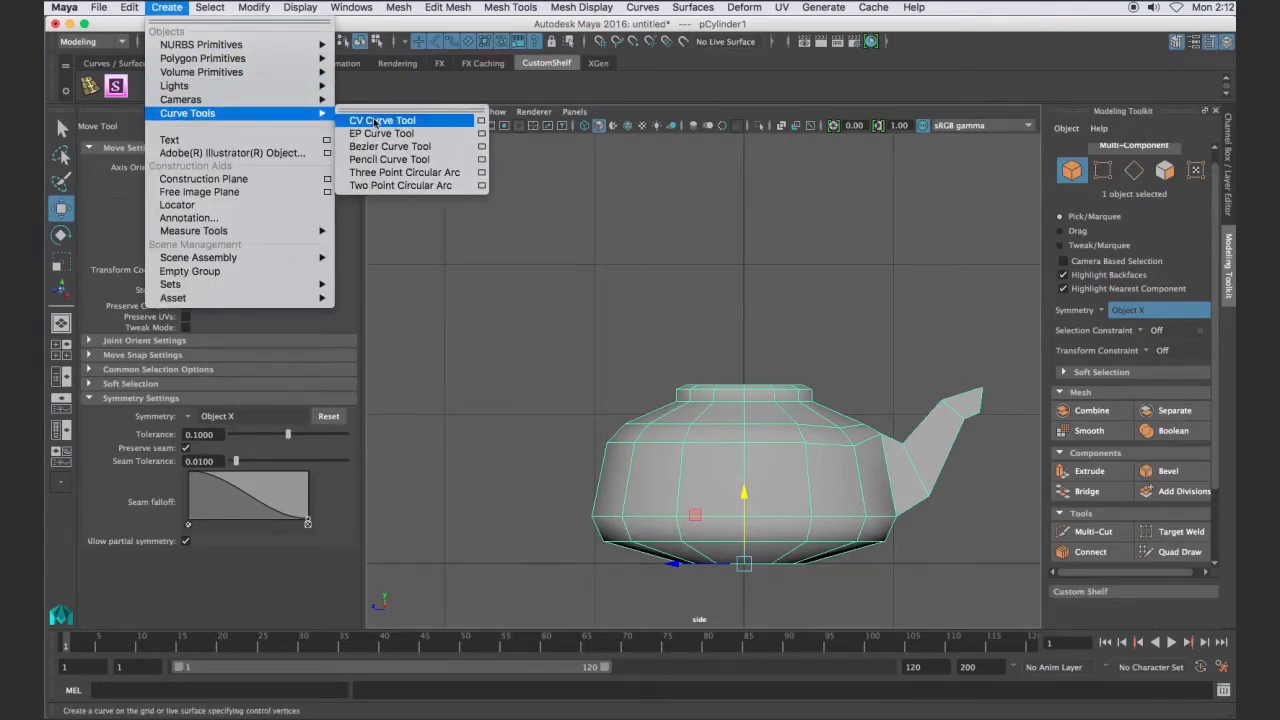
click(375, 120)
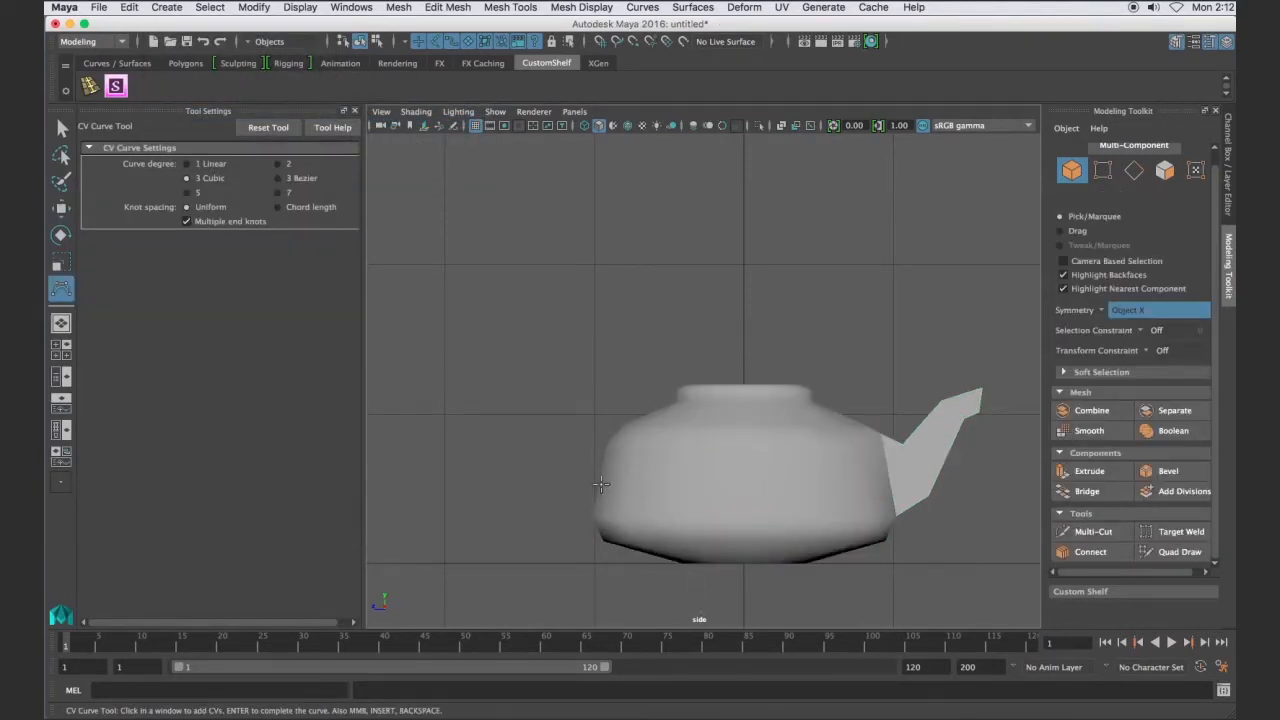
click(581, 477)
click(546, 462)
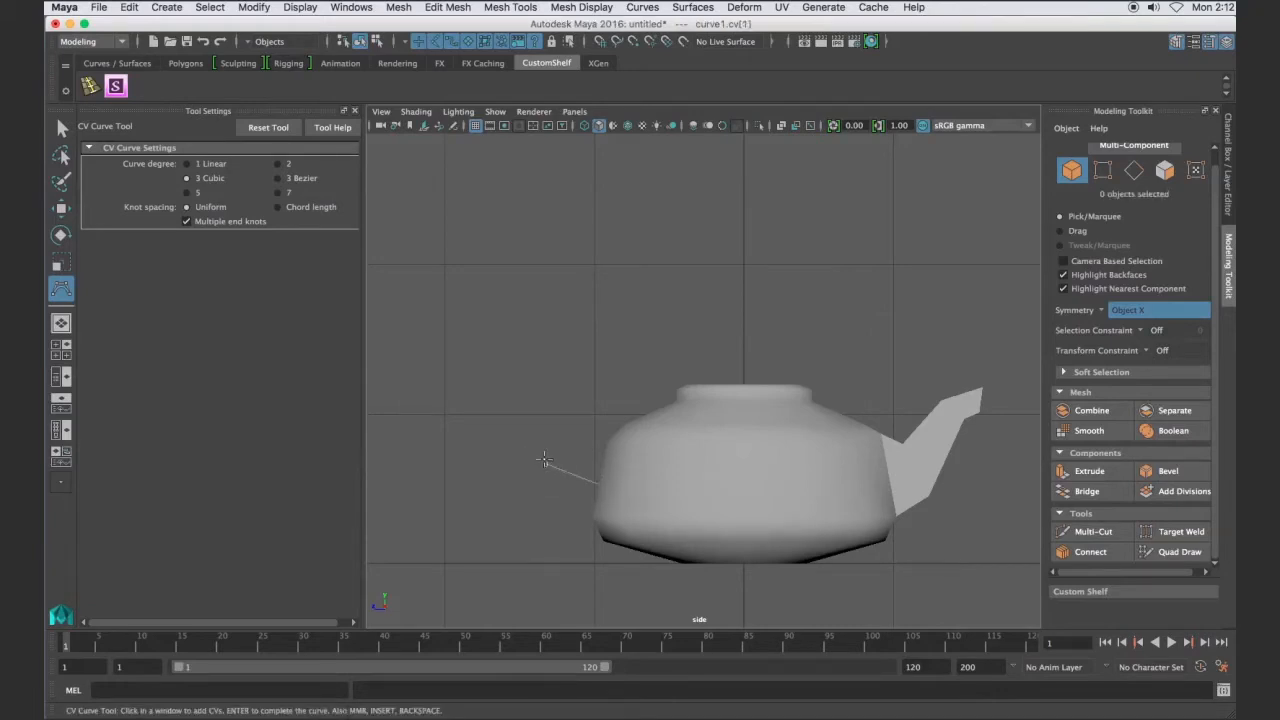
click(535, 406)
click(528, 351)
click(455, 332)
click(415, 337)
click(61, 127)
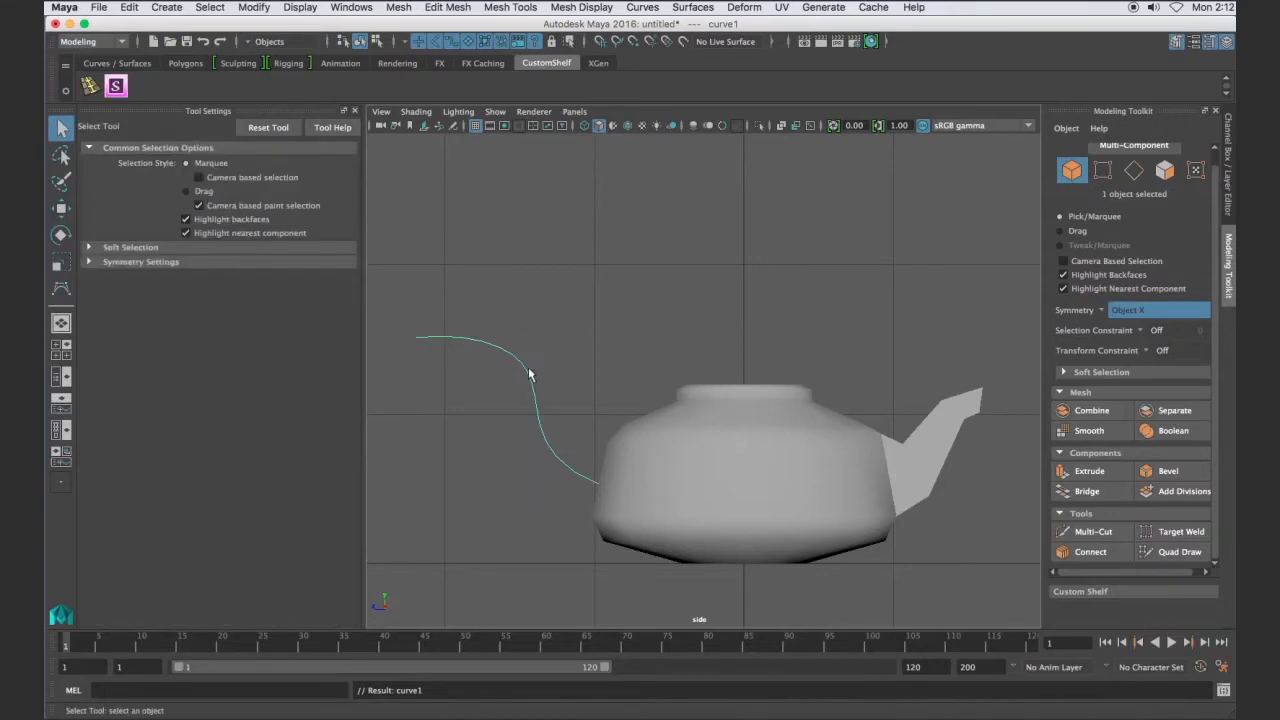
Show the curve's control vertices and lower the one near the pot so the curve leaves the body almost horizontally
right_drag(530, 374, 449, 373)
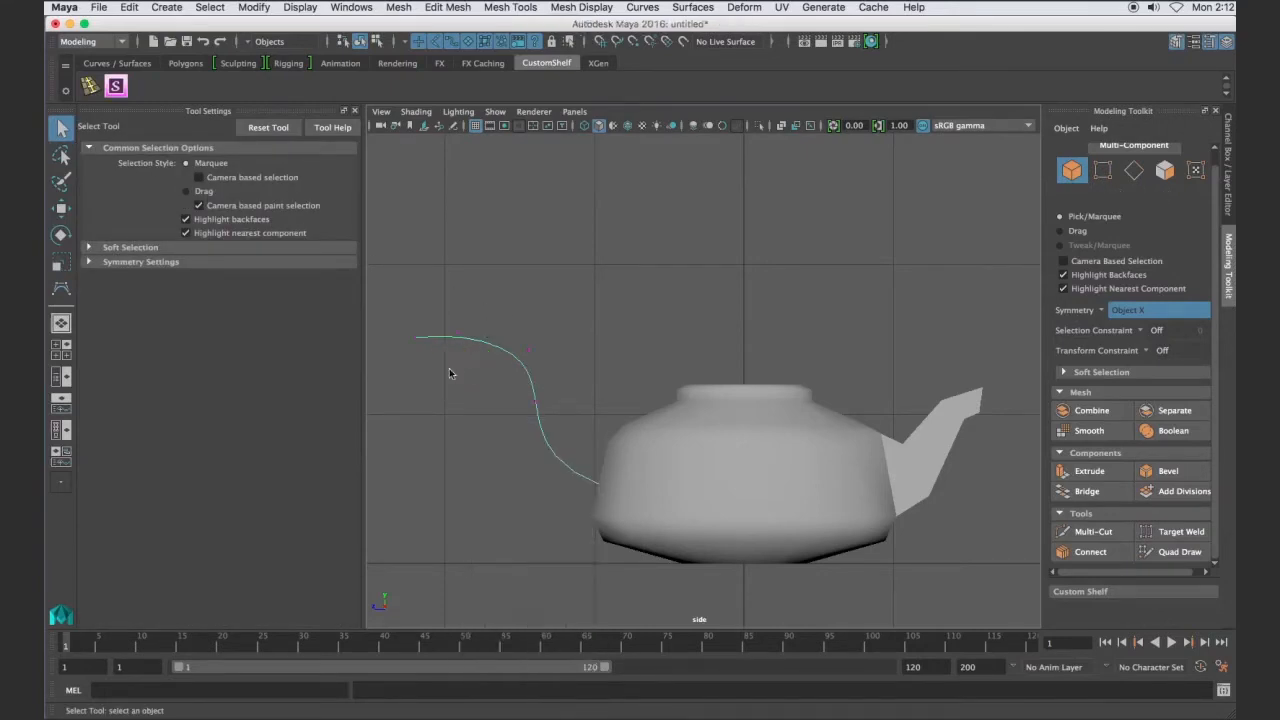
right_drag(526, 372, 478, 376)
click(547, 341)
key(w)
drag(528, 347, 545, 489)
click(546, 462)
Reposition the curve's middle and upper control vertices to smooth the S-shape and bring its free end closer to the pot
click(505, 368)
mouse_move(505, 368)
mouse_down()
mouse_move(497, 395)
mouse_move(520, 437)
mouse_move(508, 389)
mouse_up()
click(529, 425)
click(498, 392)
drag(474, 312, 447, 357)
drag(461, 339, 485, 336)
mouse_move(444, 310)
mouse_down()
mouse_move(410, 358)
mouse_move(434, 344)
mouse_up()
Return the curve to object mode, select it, and switch back to the full-size perspective view
click(580, 349)
right_drag(500, 371, 556, 340)
click(510, 371)
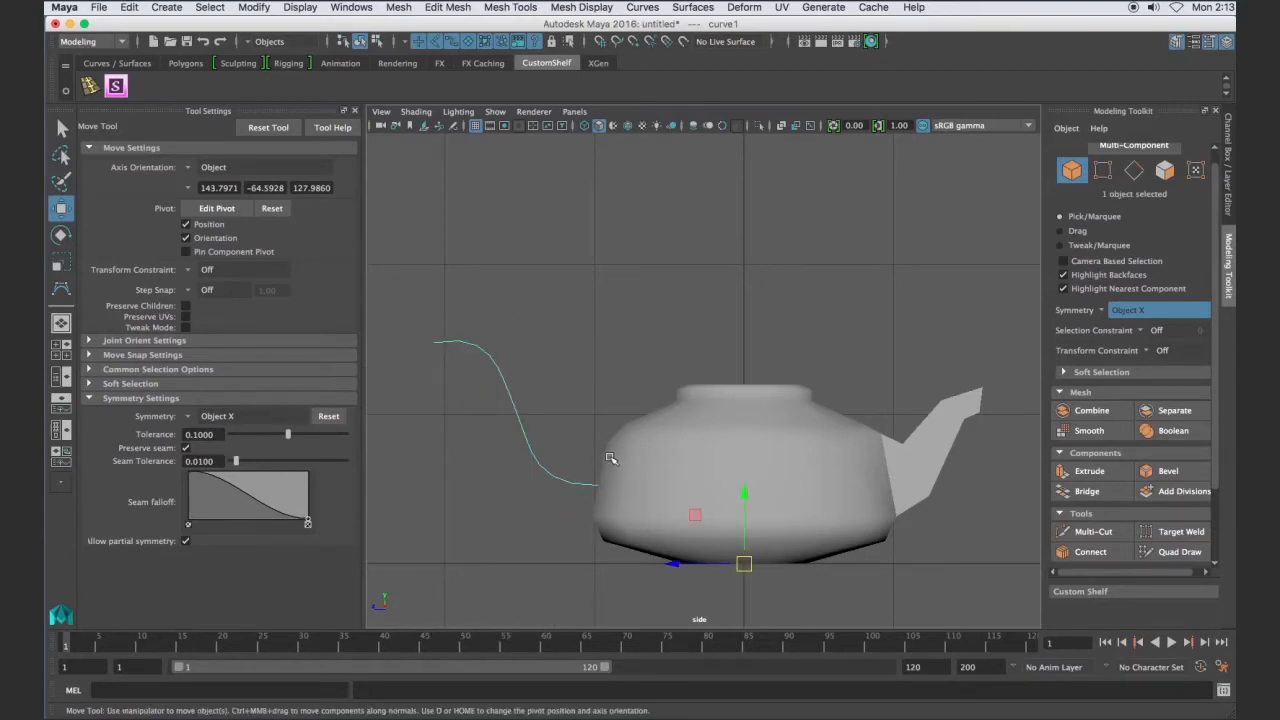
alt+drag(589, 497, 691, 520)
key(space)
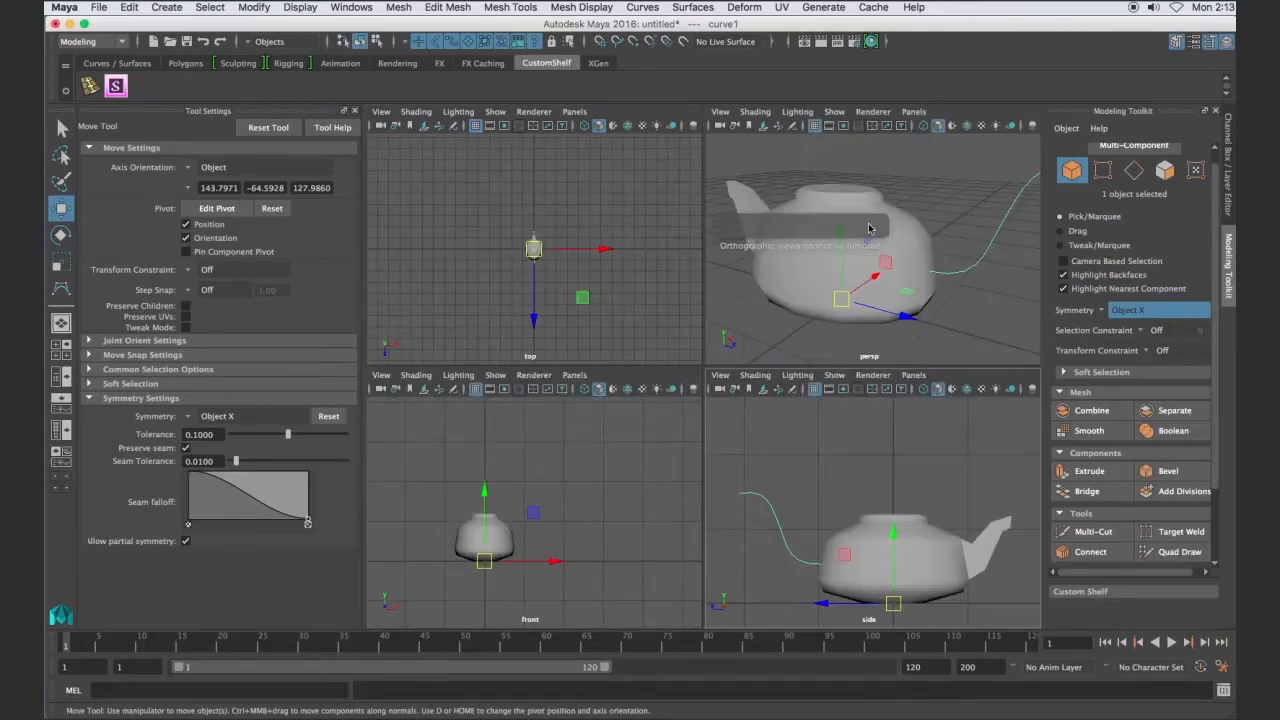
key(space)
Extrude the pot face at the curve's base along the selected curve with 1 division, taper 1 and twist 0
click(800, 415)
right_drag(800, 415, 822, 440)
click(820, 410)
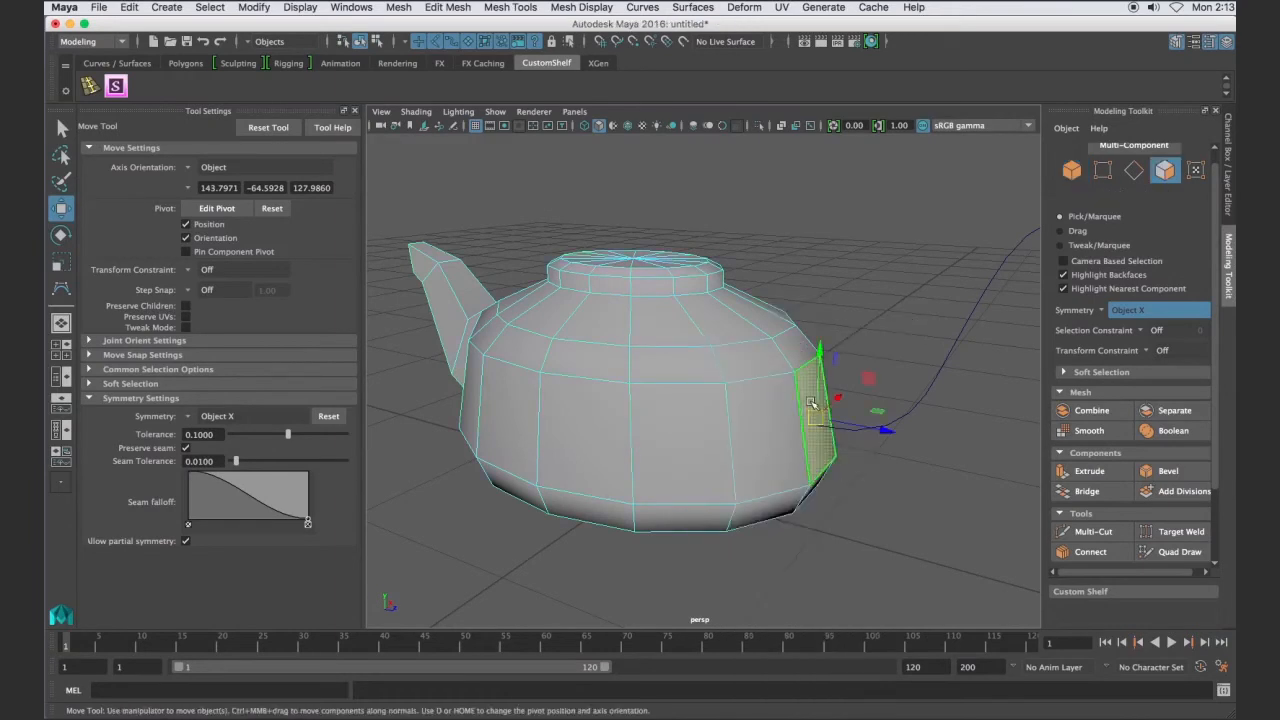
click(940, 370)
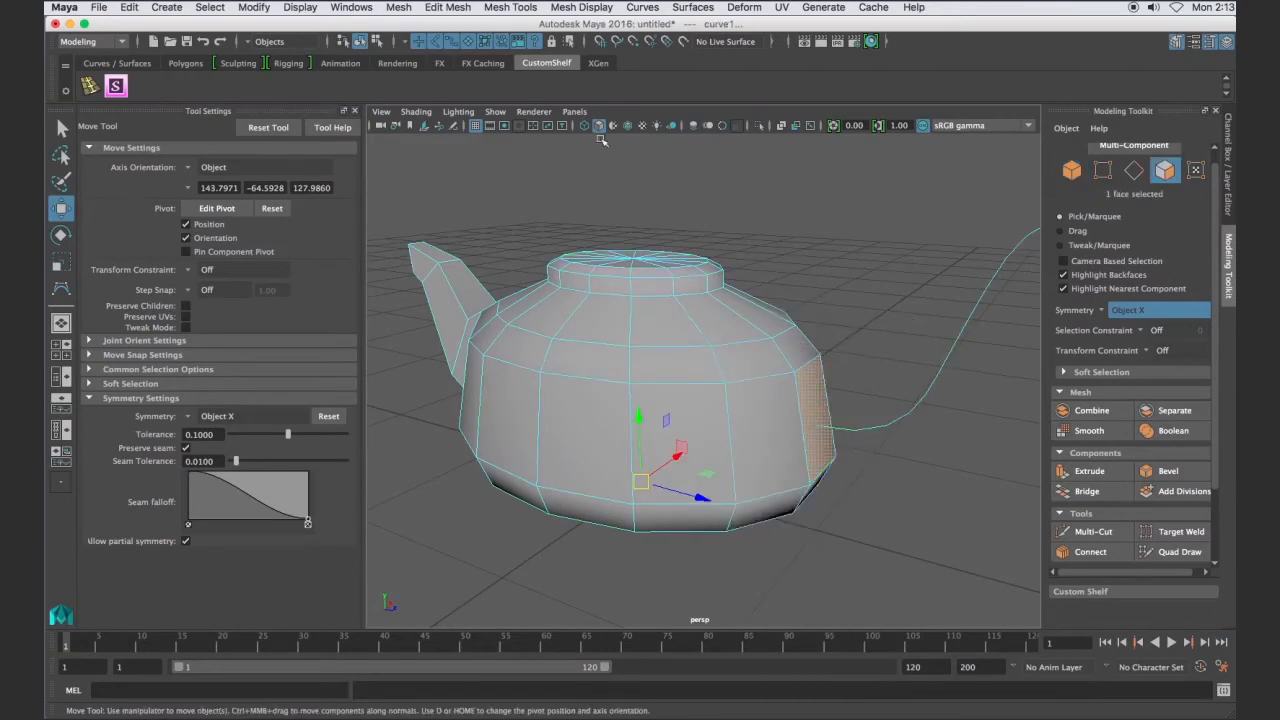
click(449, 7)
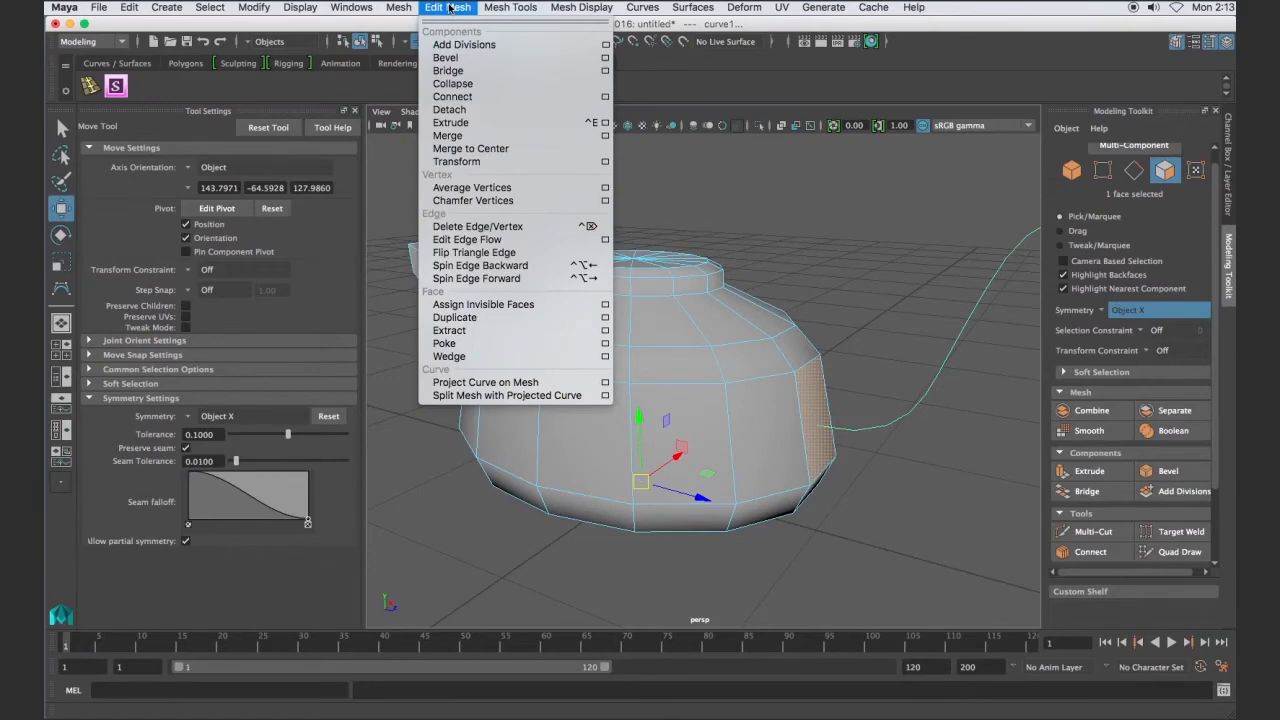
click(605, 123)
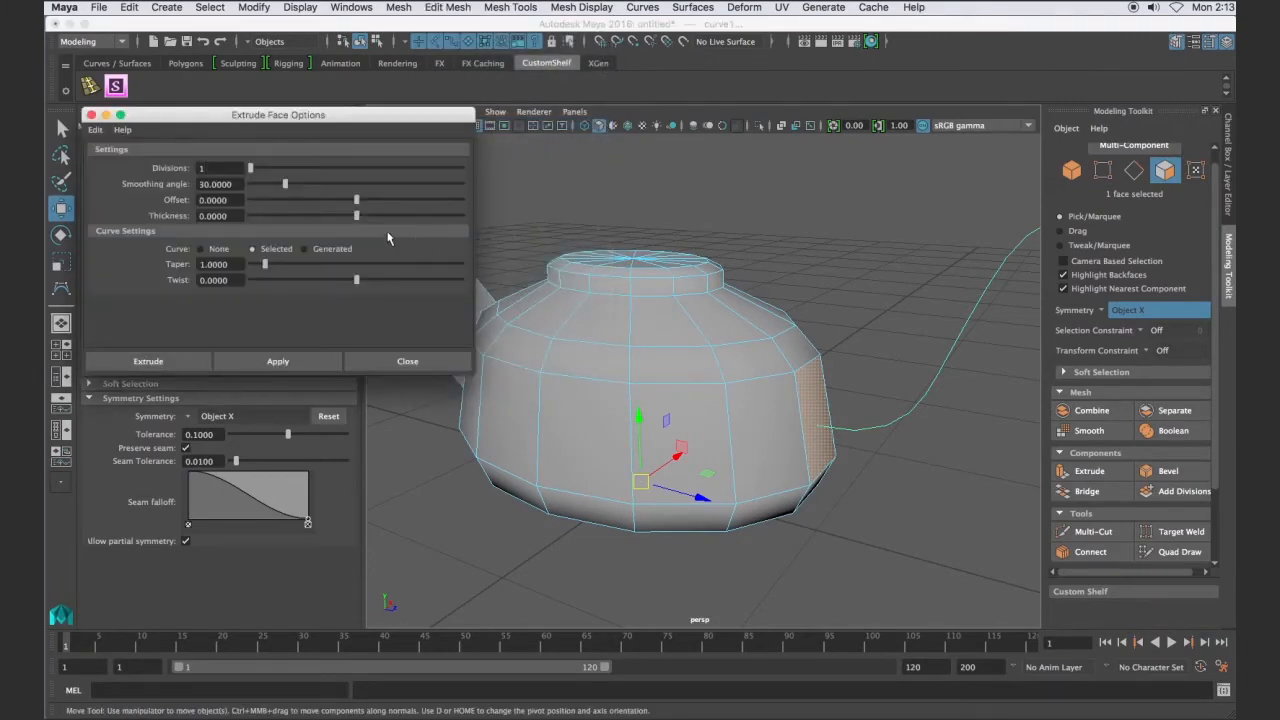
drag(198, 118, 212, 56)
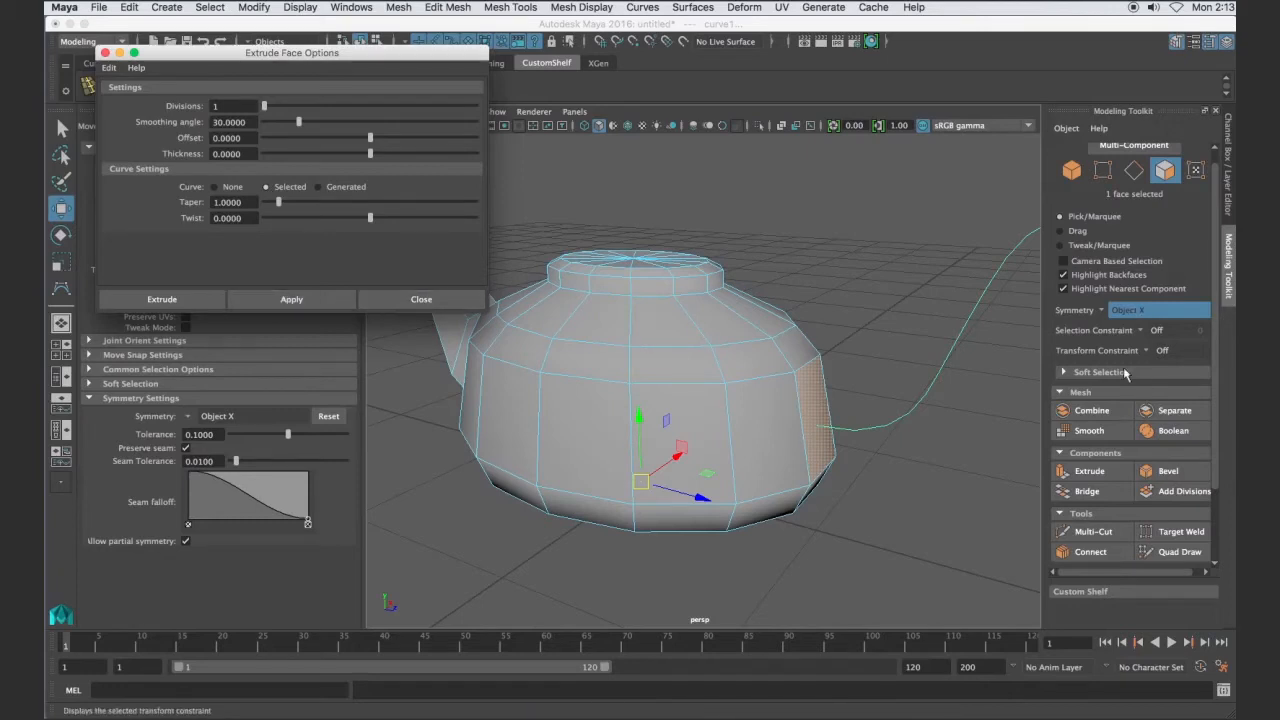
click(310, 300)
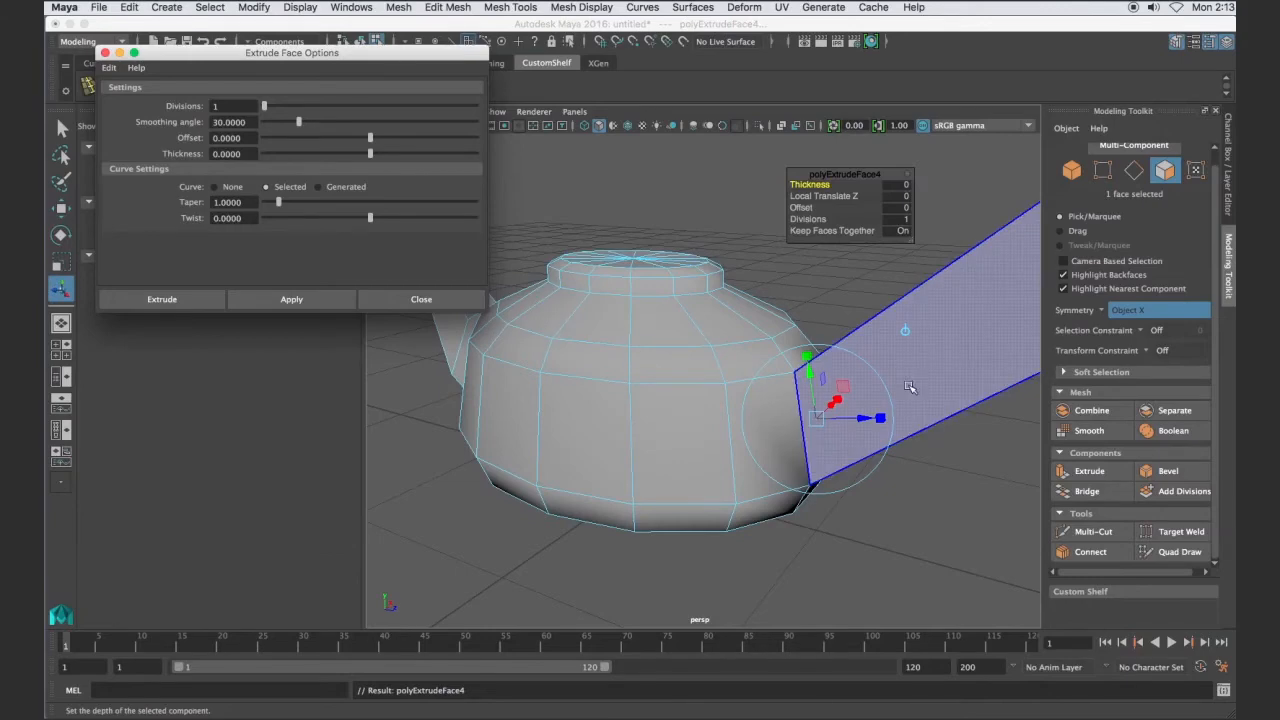
scroll(909, 387, down, 4)
alt+drag(836, 472, 905, 464)
click(106, 53)
Show the Channel Box with the teapot mesh's construction history listed
alt+drag(960, 375, 663, 388)
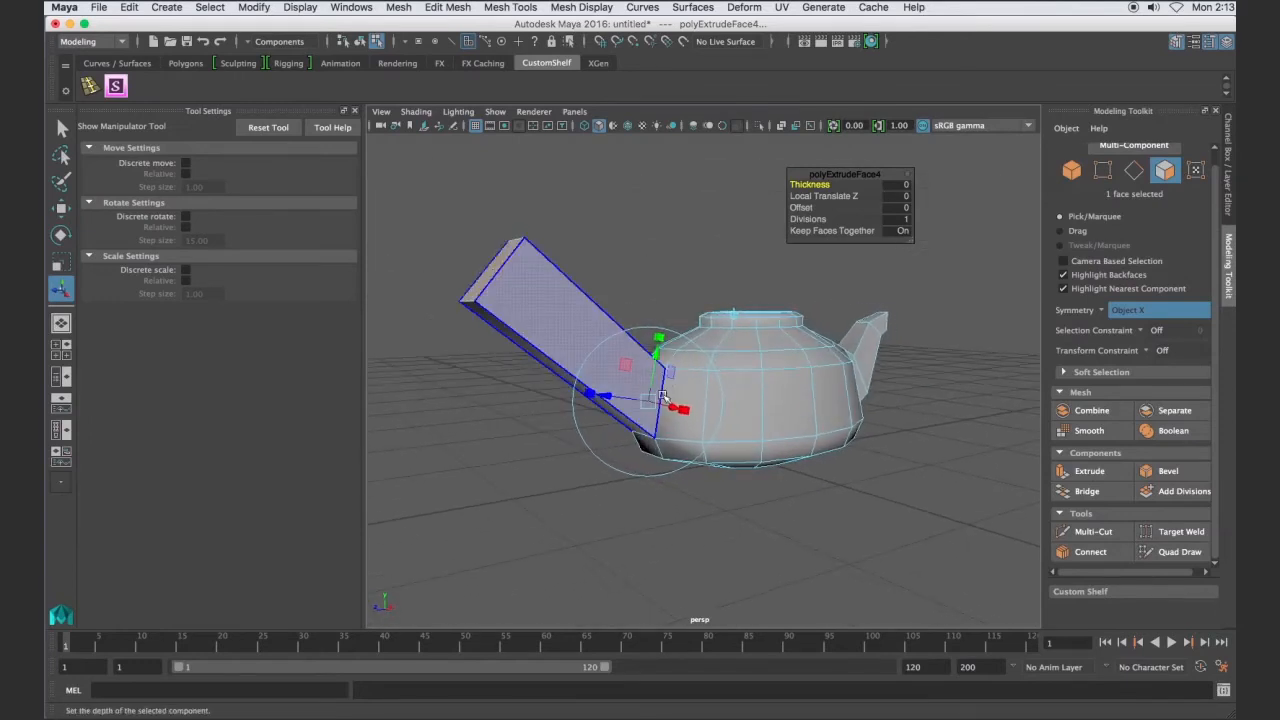
scroll(731, 388, up, 5)
scroll(717, 404, down, 3)
alt+drag(717, 404, 790, 440)
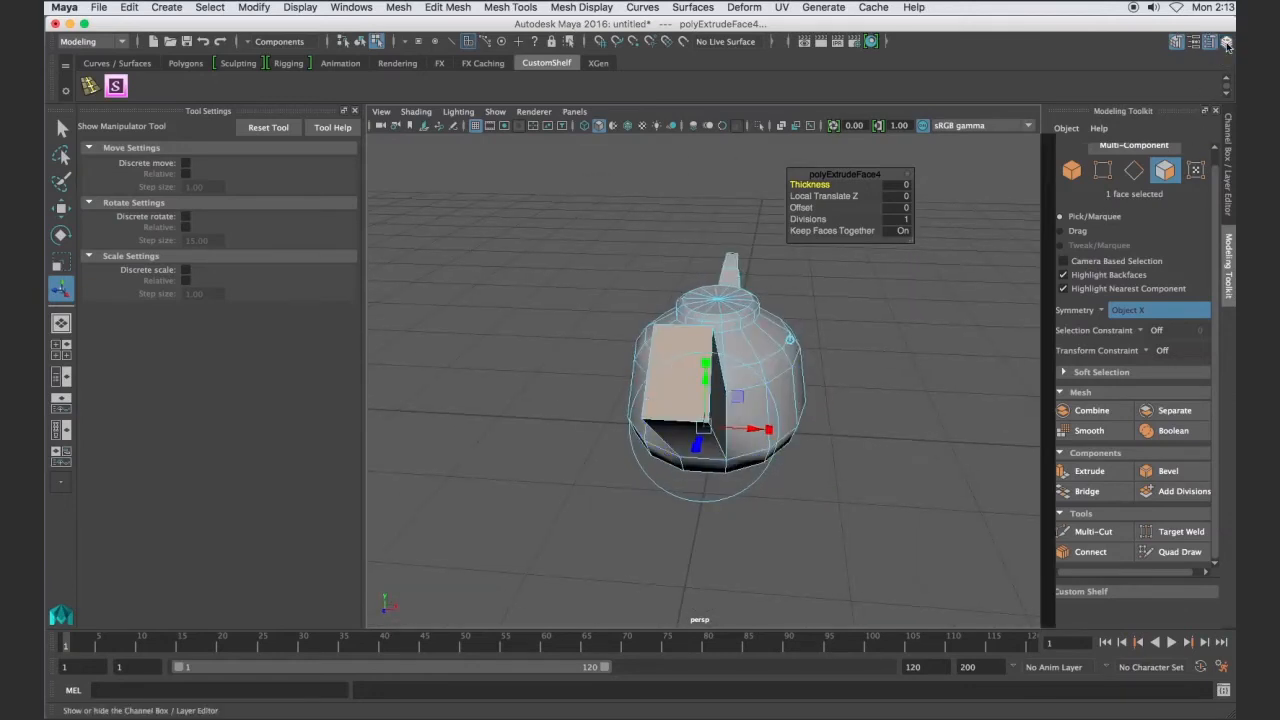
click(1227, 42)
scroll(1153, 290, down, 5)
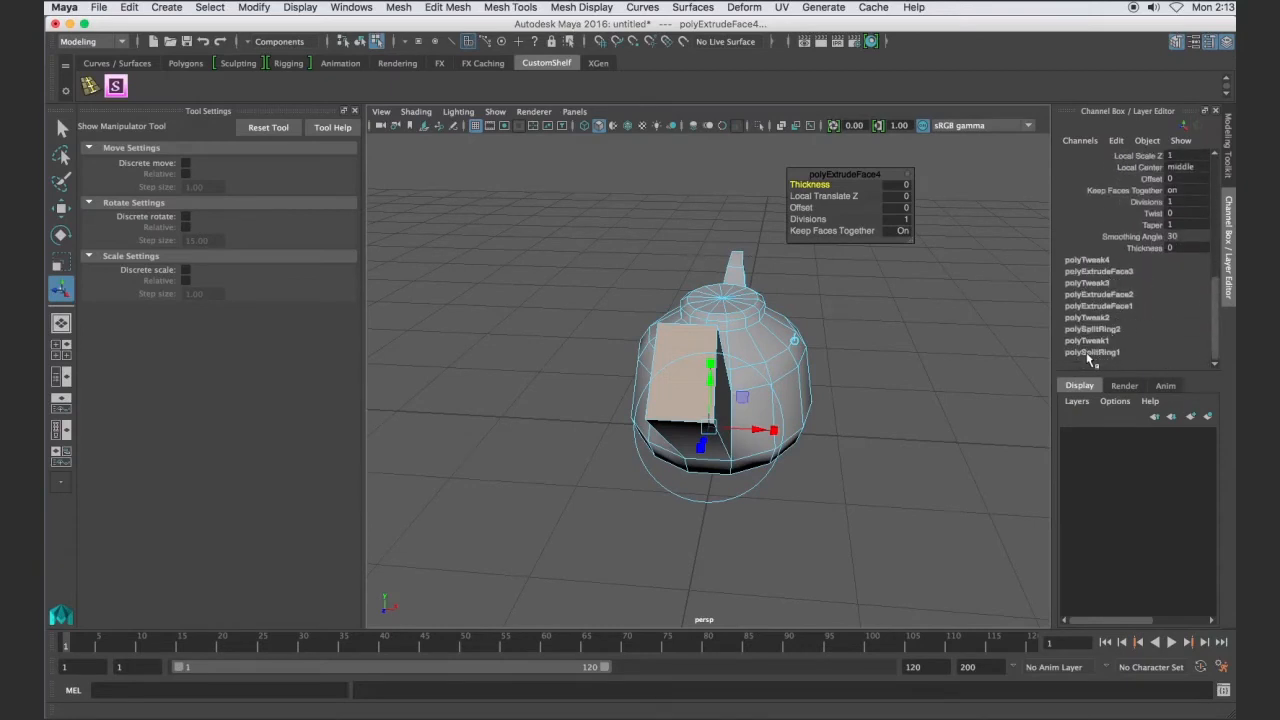
click(1114, 273)
scroll(1120, 285, up, 2)
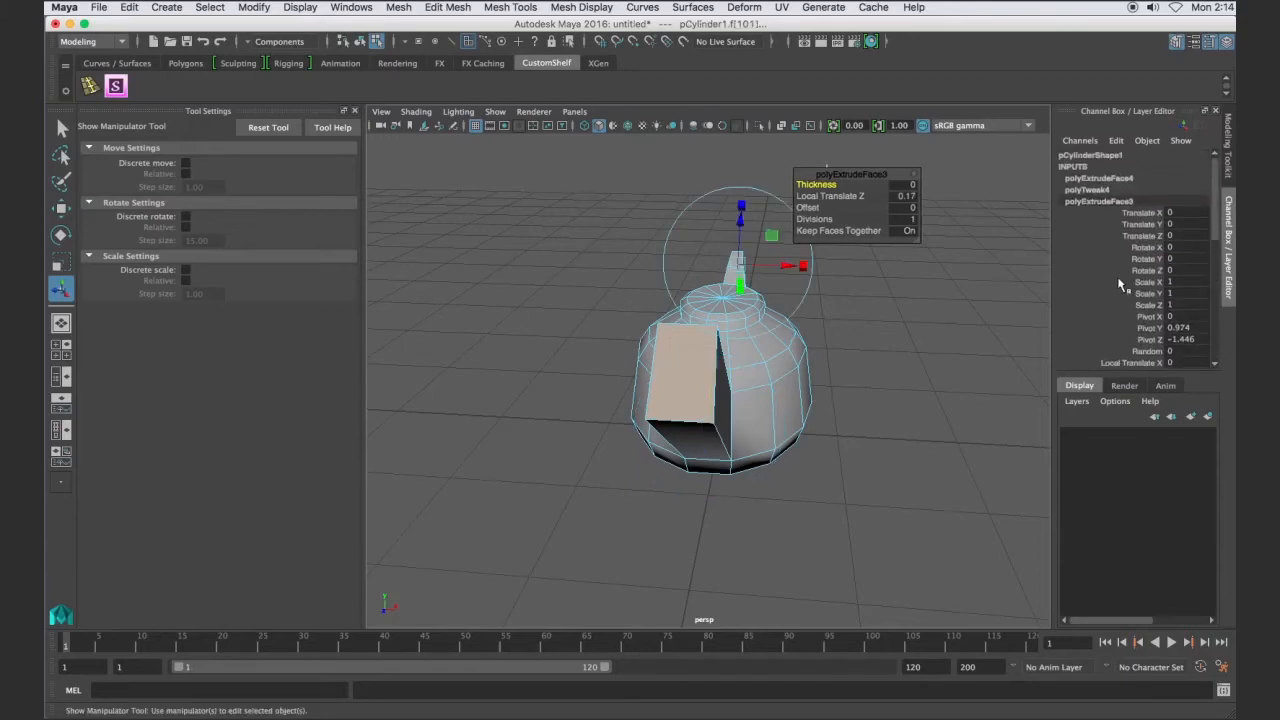
scroll(1120, 285, down, 8)
scroll(1120, 285, down, 4)
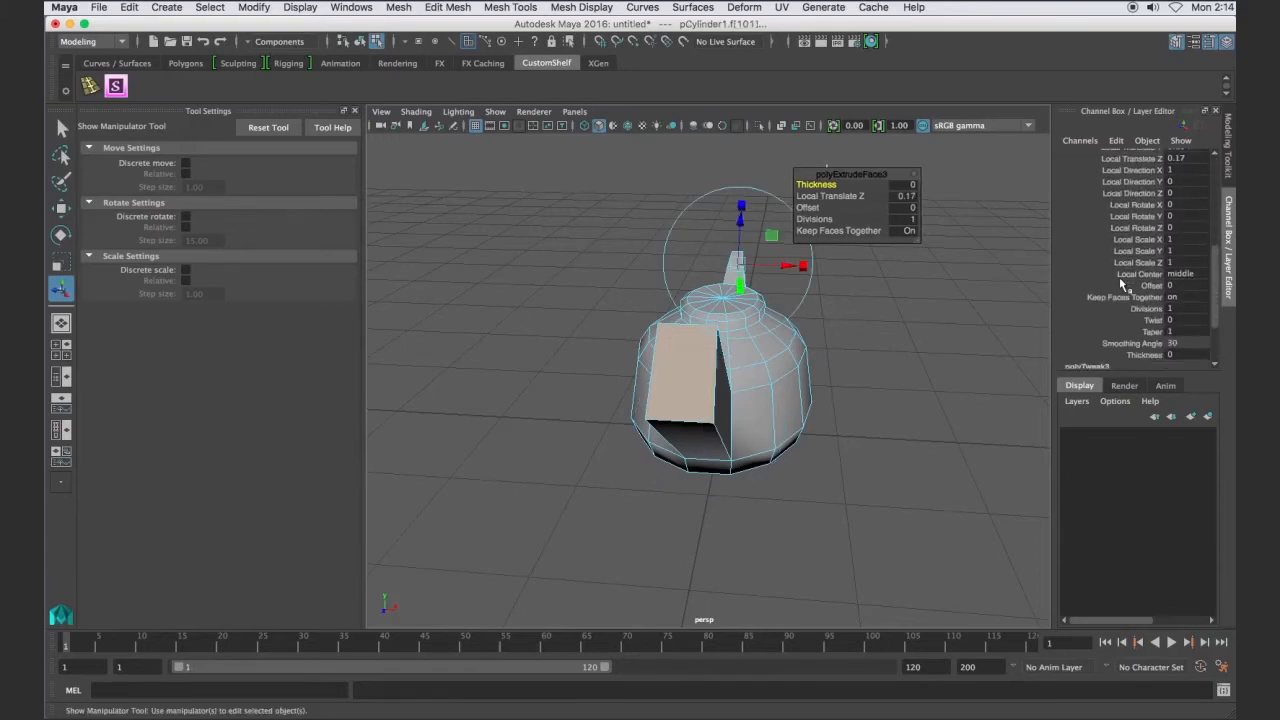
scroll(1119, 277, up, 9)
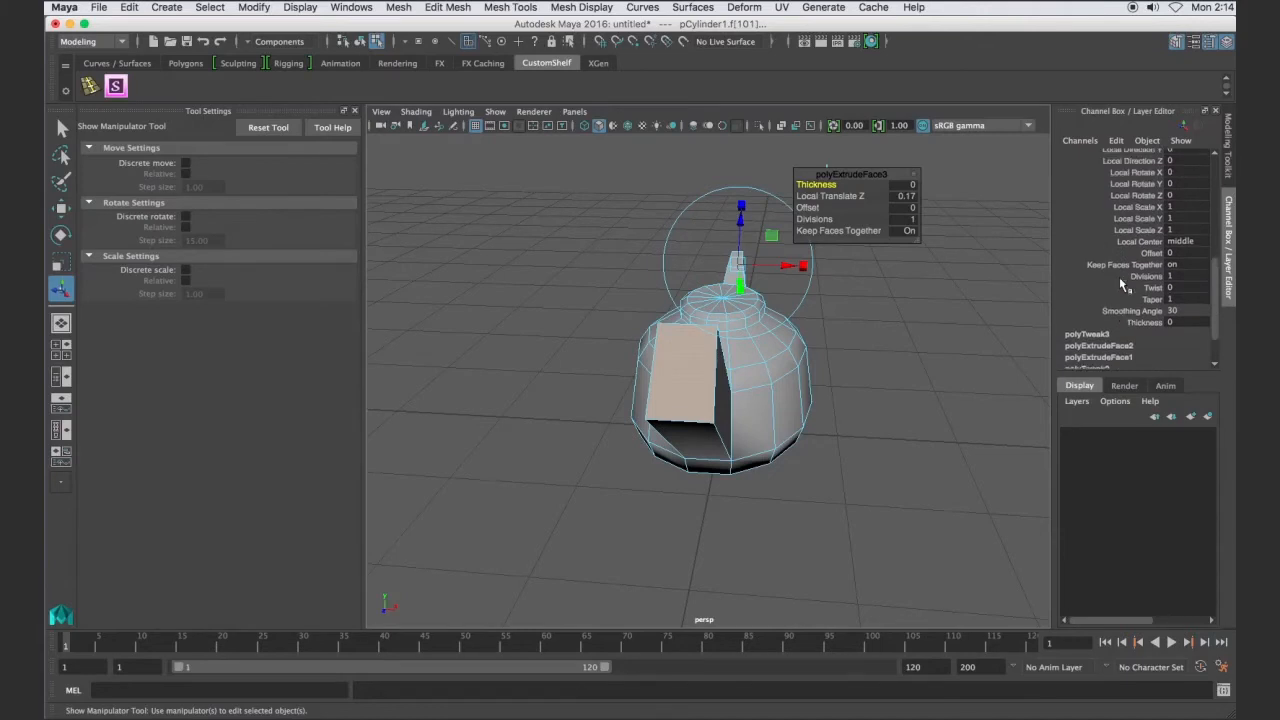
scroll(1119, 277, up, 3)
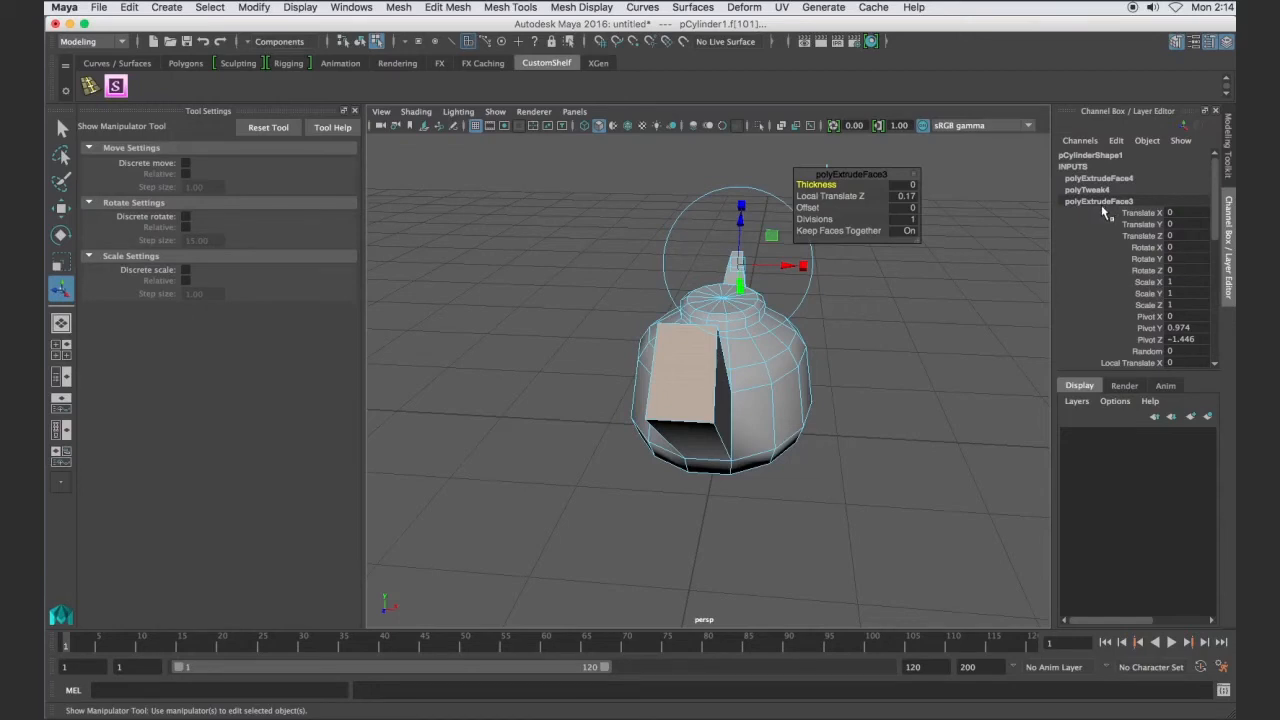
Expand polyExtrudeFace4 in the construction history and set its Divisions to 11 and Taper to 0.3
click(1101, 178)
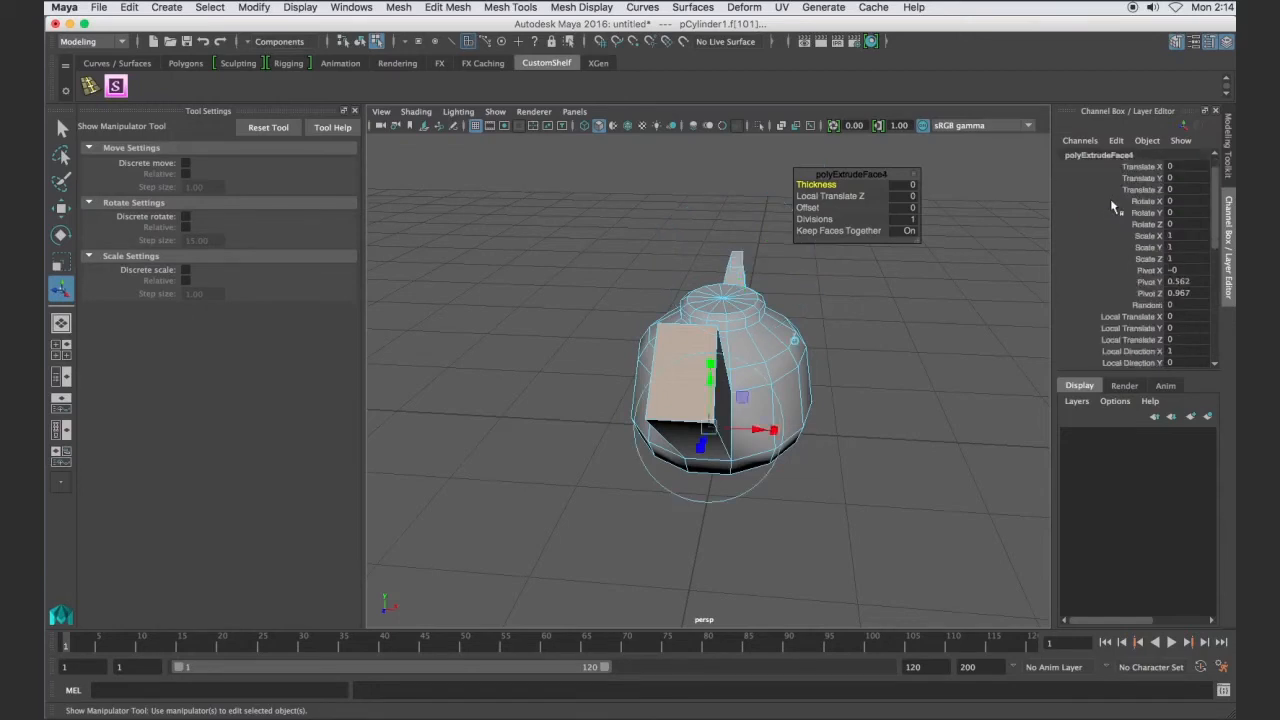
scroll(1145, 260, down, 5)
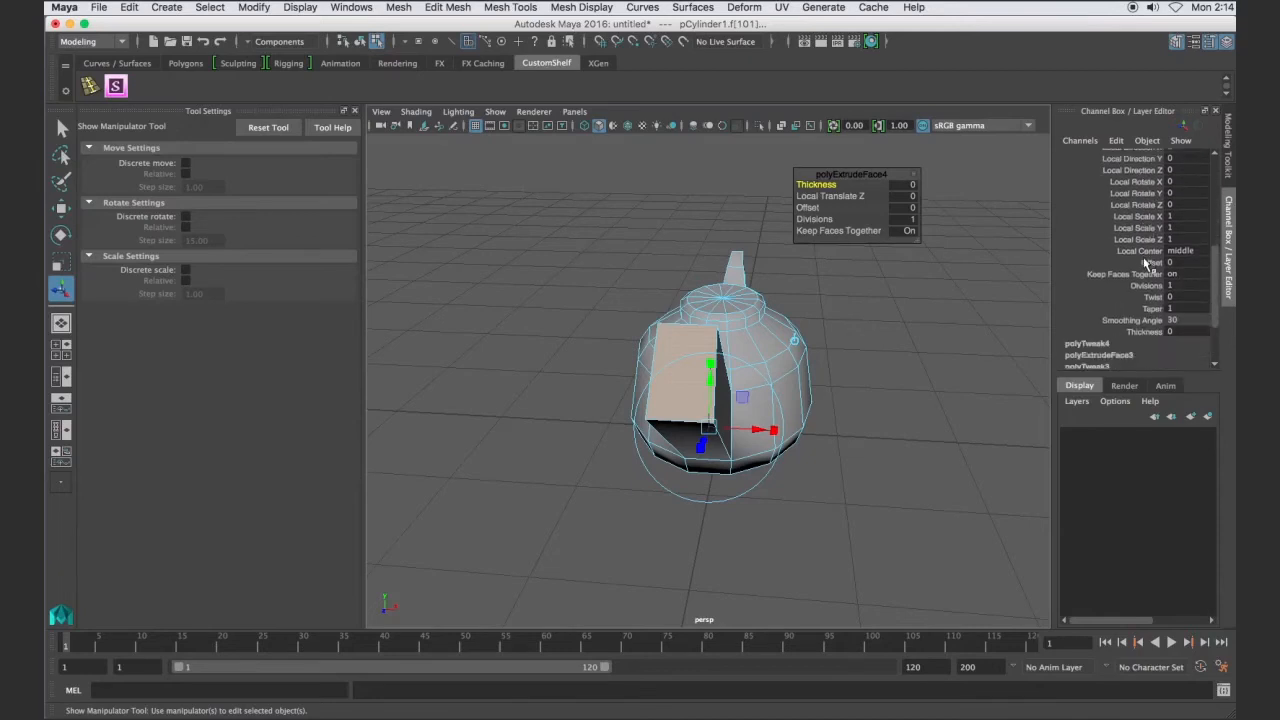
alt+drag(896, 407, 791, 394)
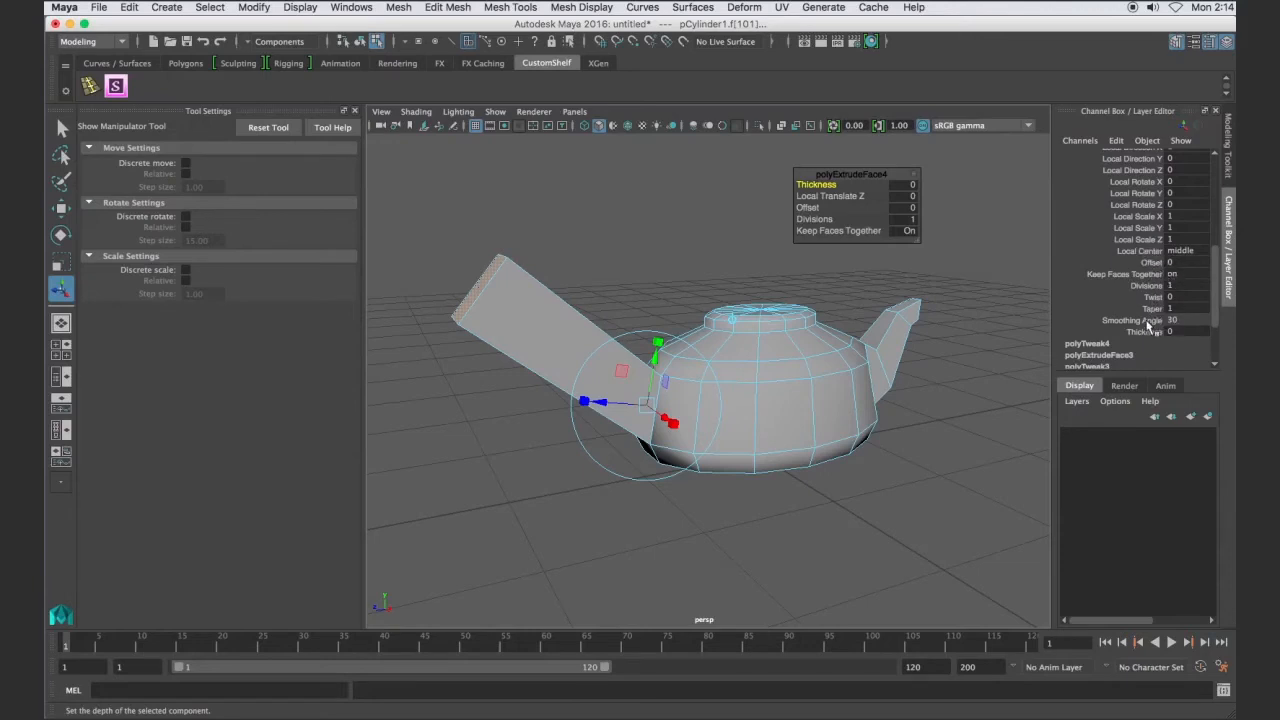
click(1134, 287)
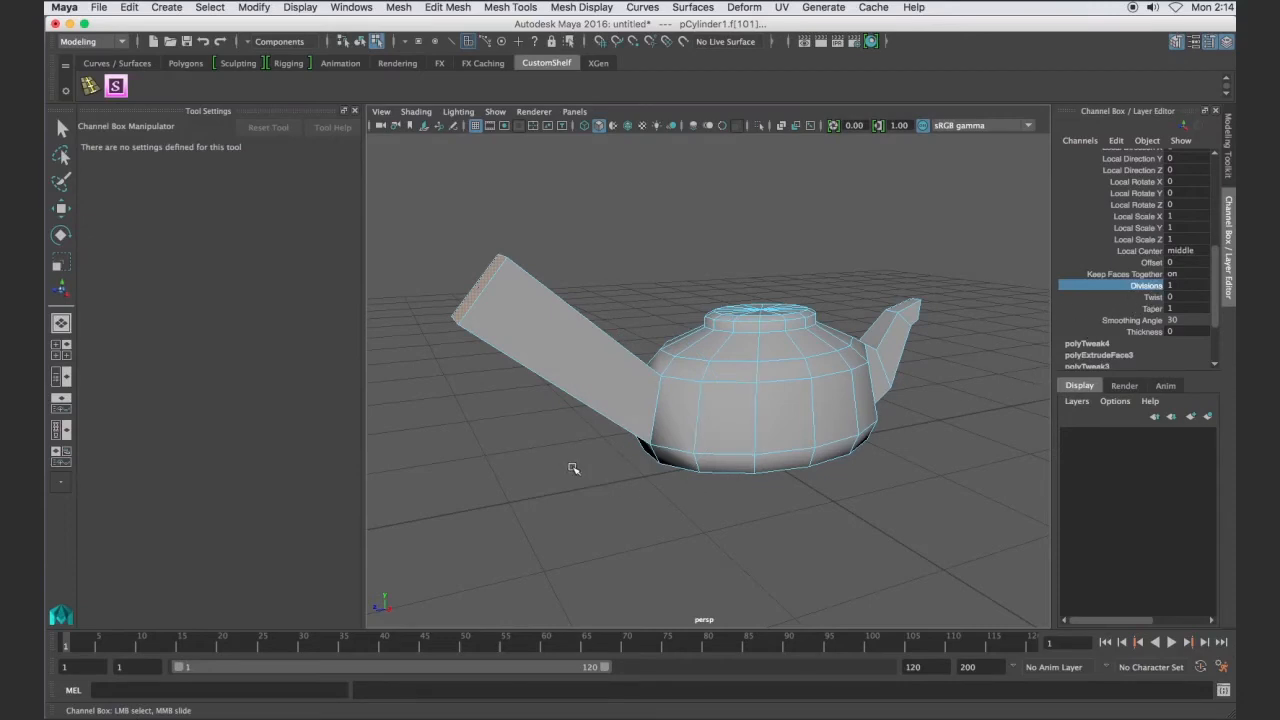
middle_drag(571, 465, 640, 458)
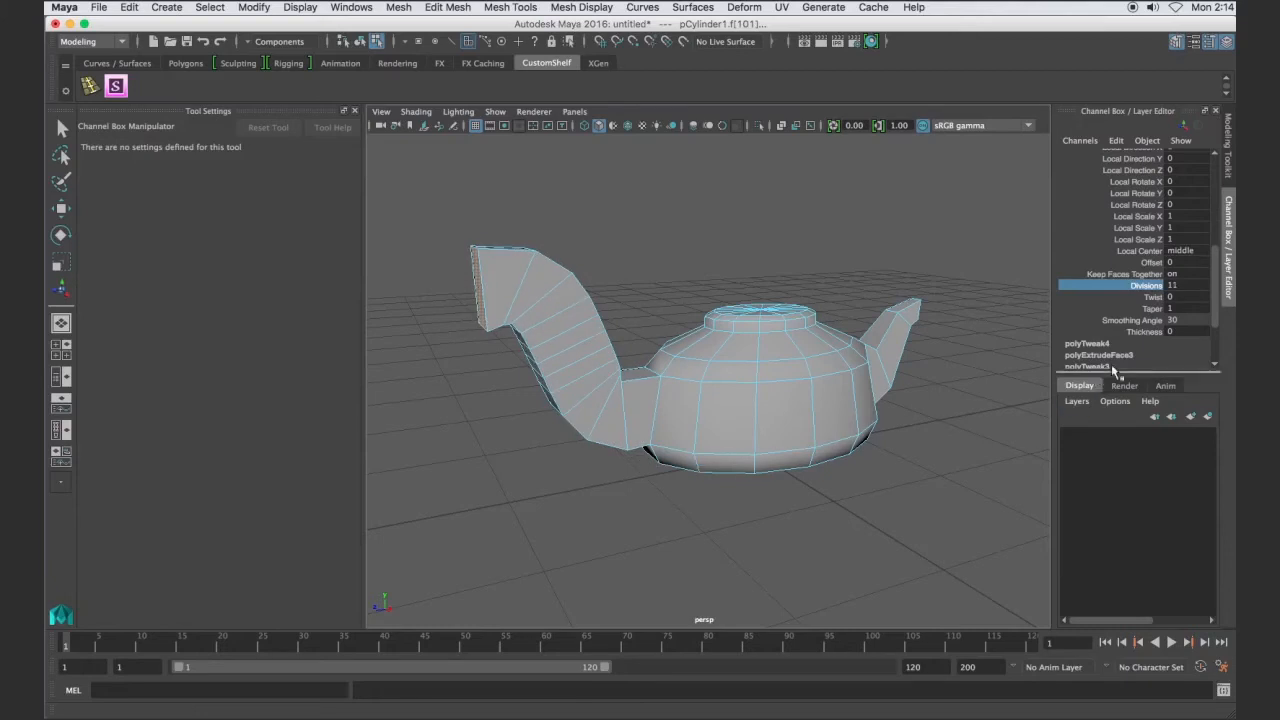
click(1150, 308)
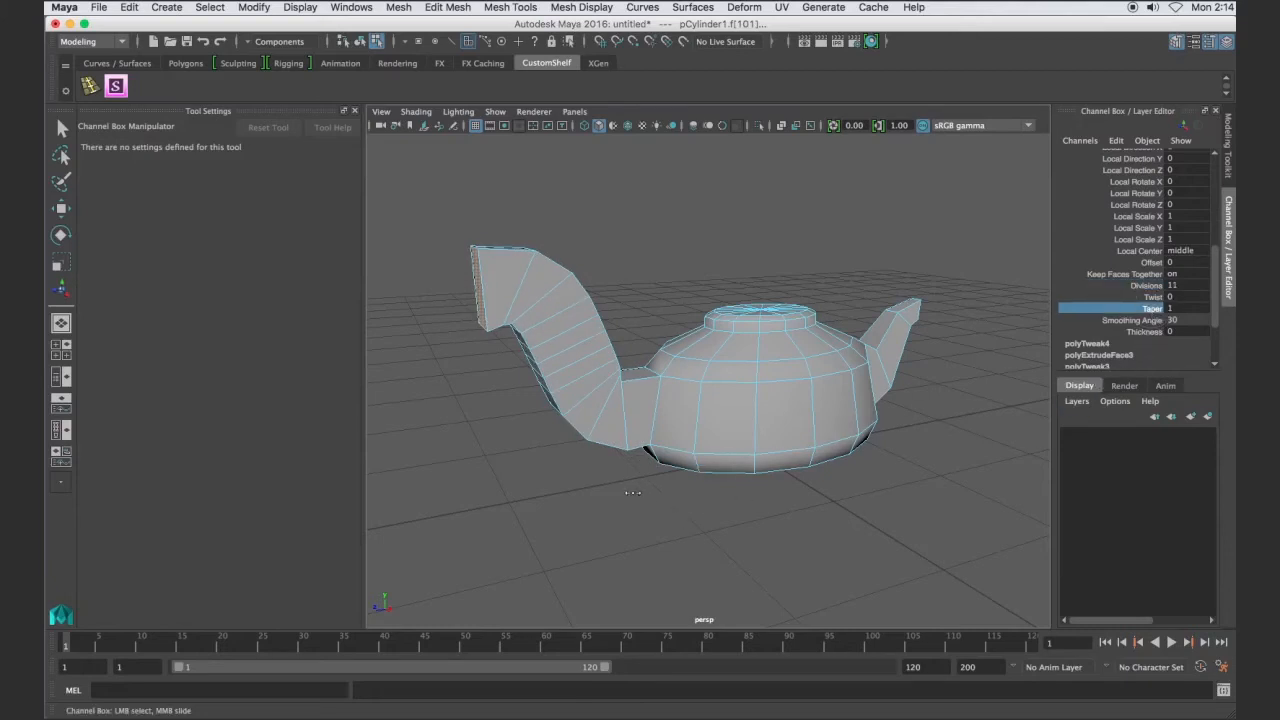
middle_drag(633, 492, 628, 492)
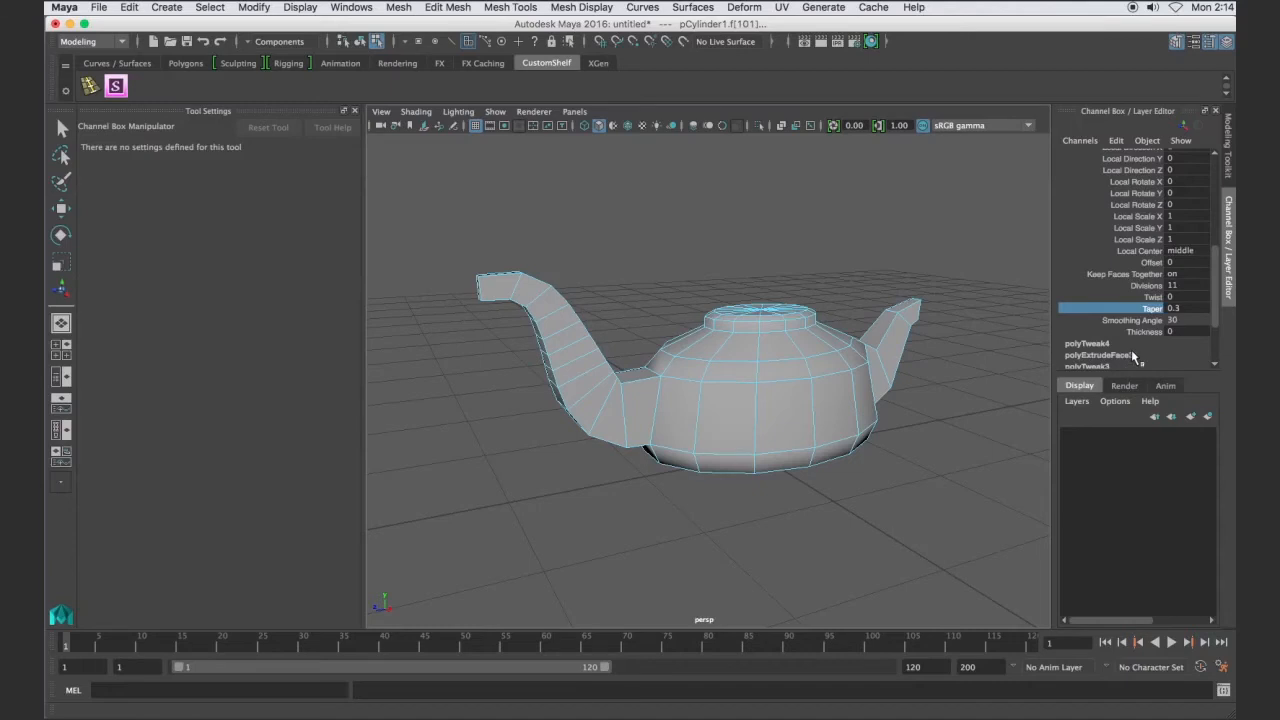
Try a Twist of 87.09 on the curve extrusion and check its shape
click(1152, 297)
mouse_move(676, 460)
middle_down()
mouse_move(777, 494)
mouse_move(515, 469)
mouse_move(692, 470)
middle_up()
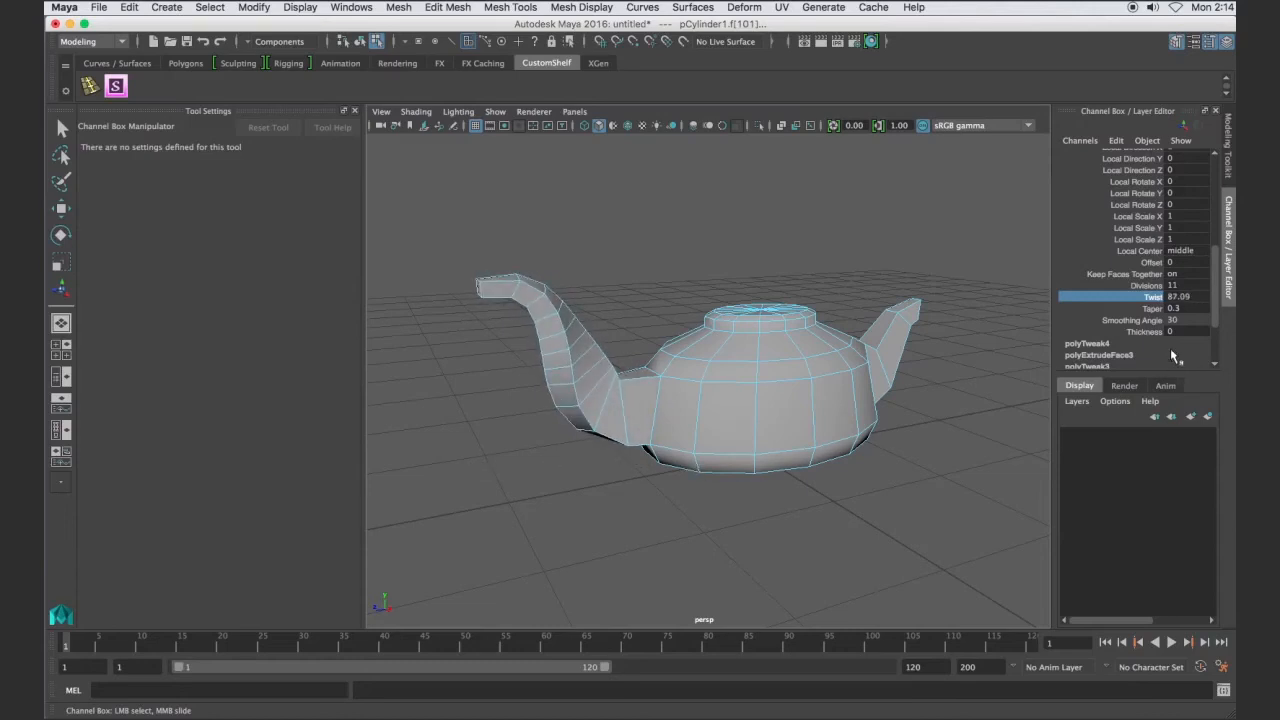
mouse_move(940, 437)
alt+mouse_down()
mouse_move(829, 486)
mouse_move(920, 451)
alt+mouse_up()
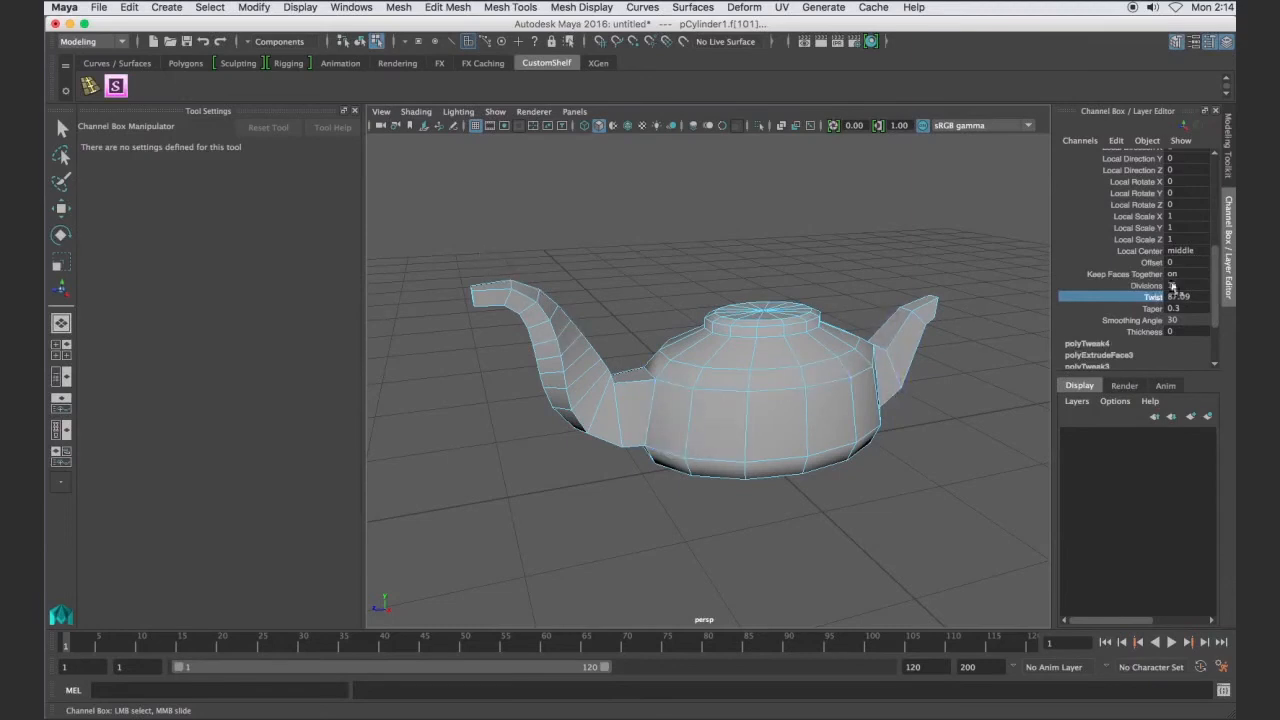
alt+drag(720, 443, 686, 409)
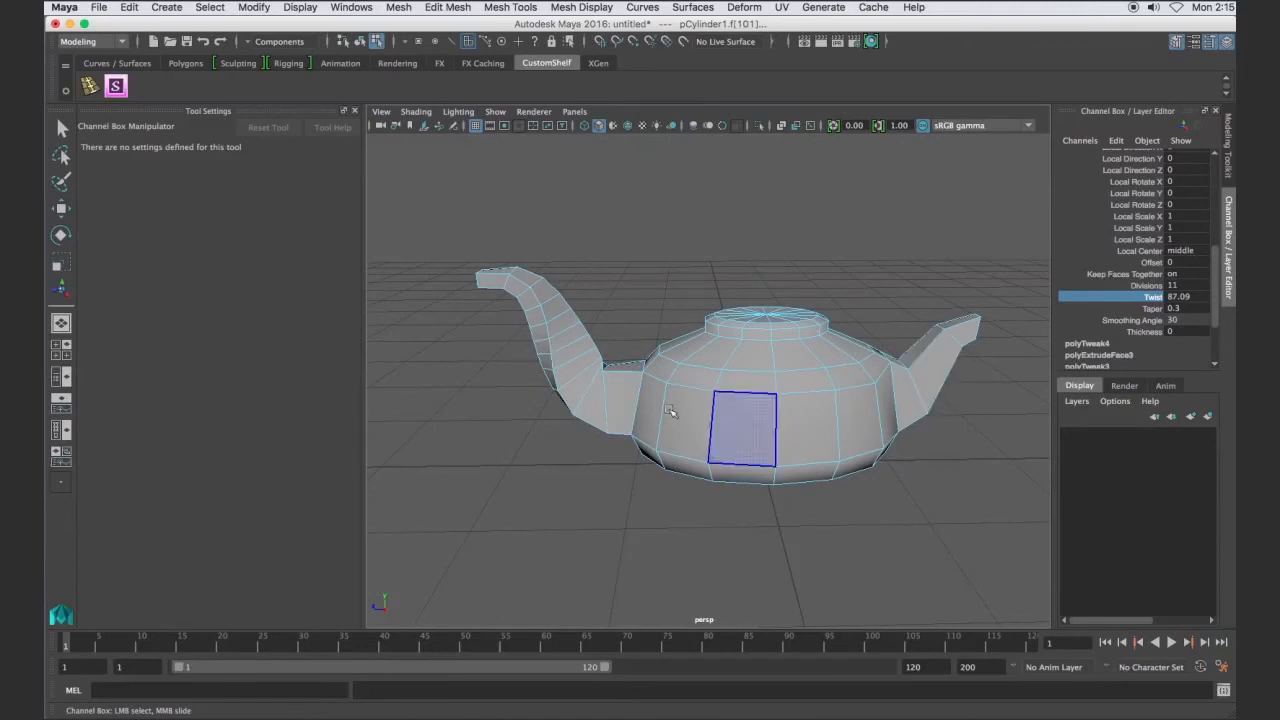
Reset the curve extrusion's Twist to 0 and set its Divisions to 6
click(1146, 285)
middle_drag(530, 458, 483, 426)
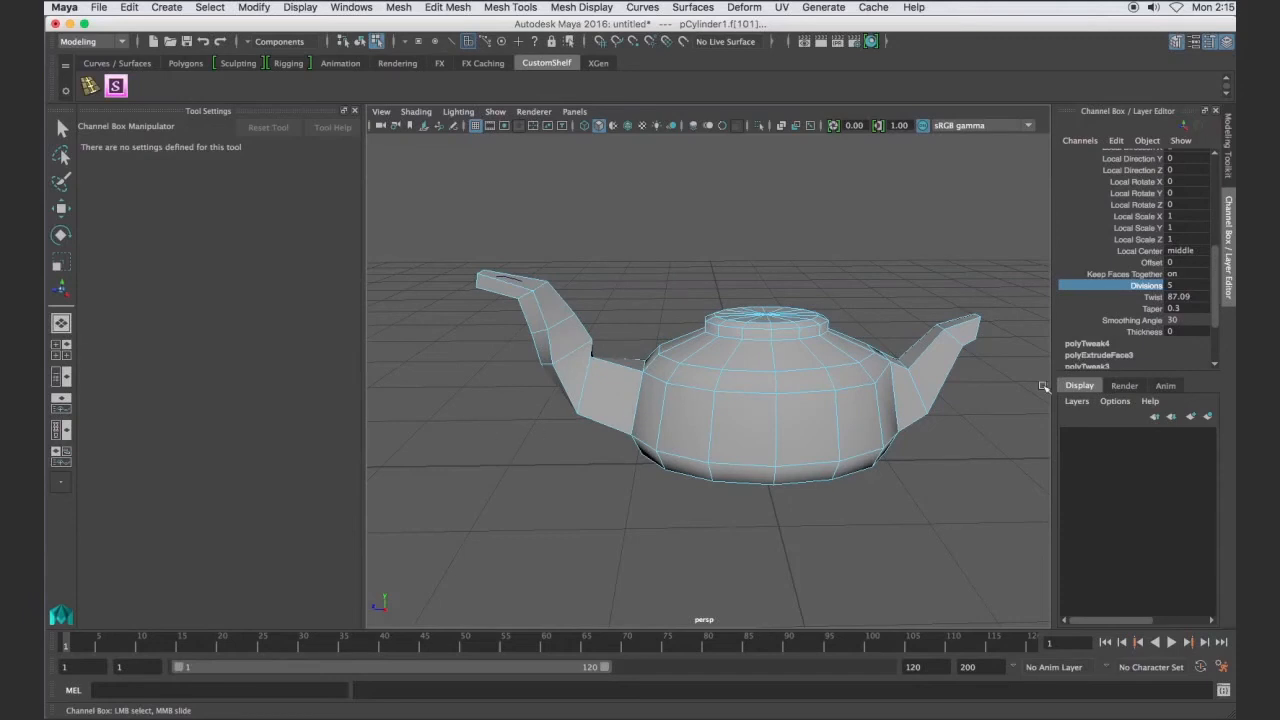
click(1153, 297)
middle_drag(895, 331, 868, 320)
double_click(1182, 297)
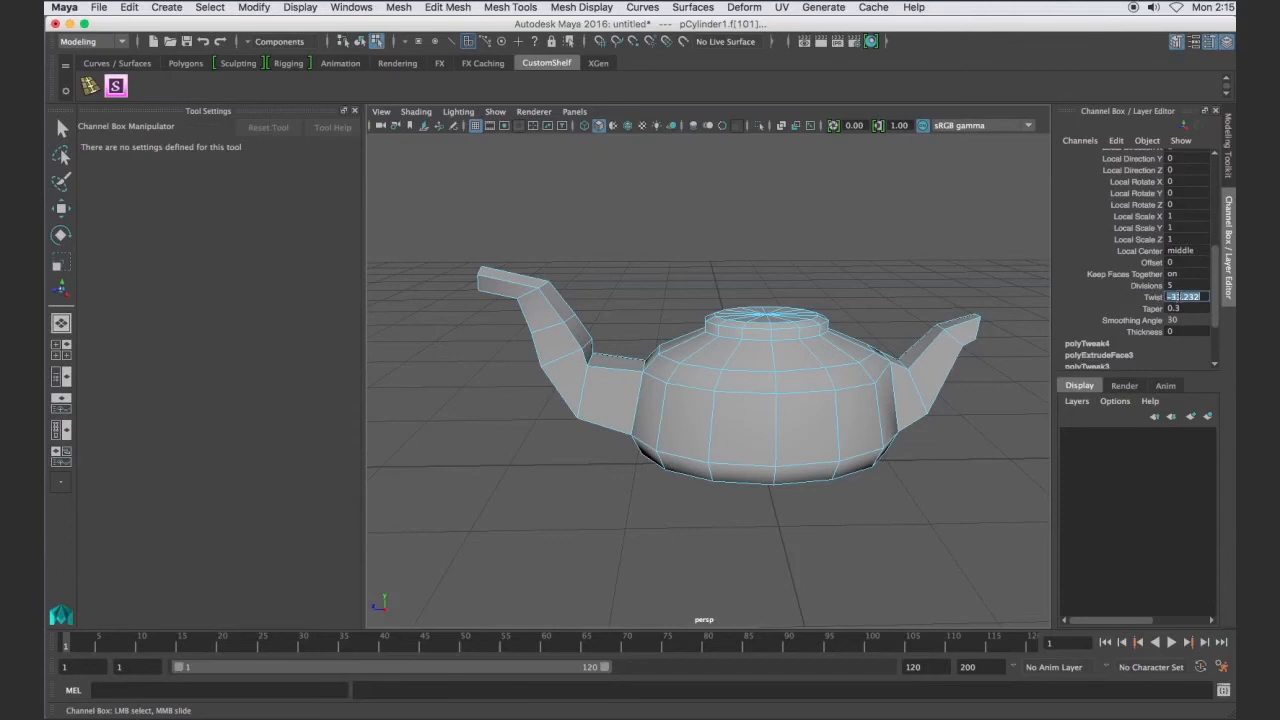
text(0)
key(Return)
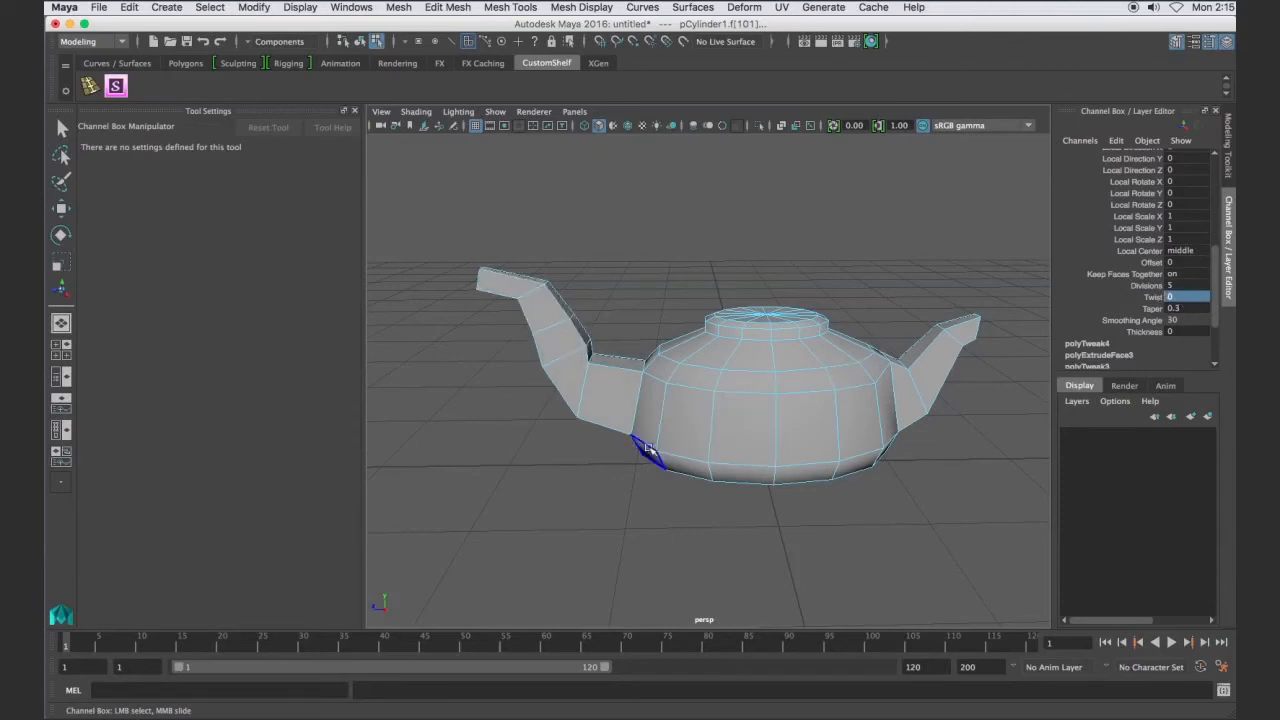
mouse_move(640, 466)
alt+mouse_down()
mouse_move(652, 486)
mouse_move(648, 466)
alt+mouse_up()
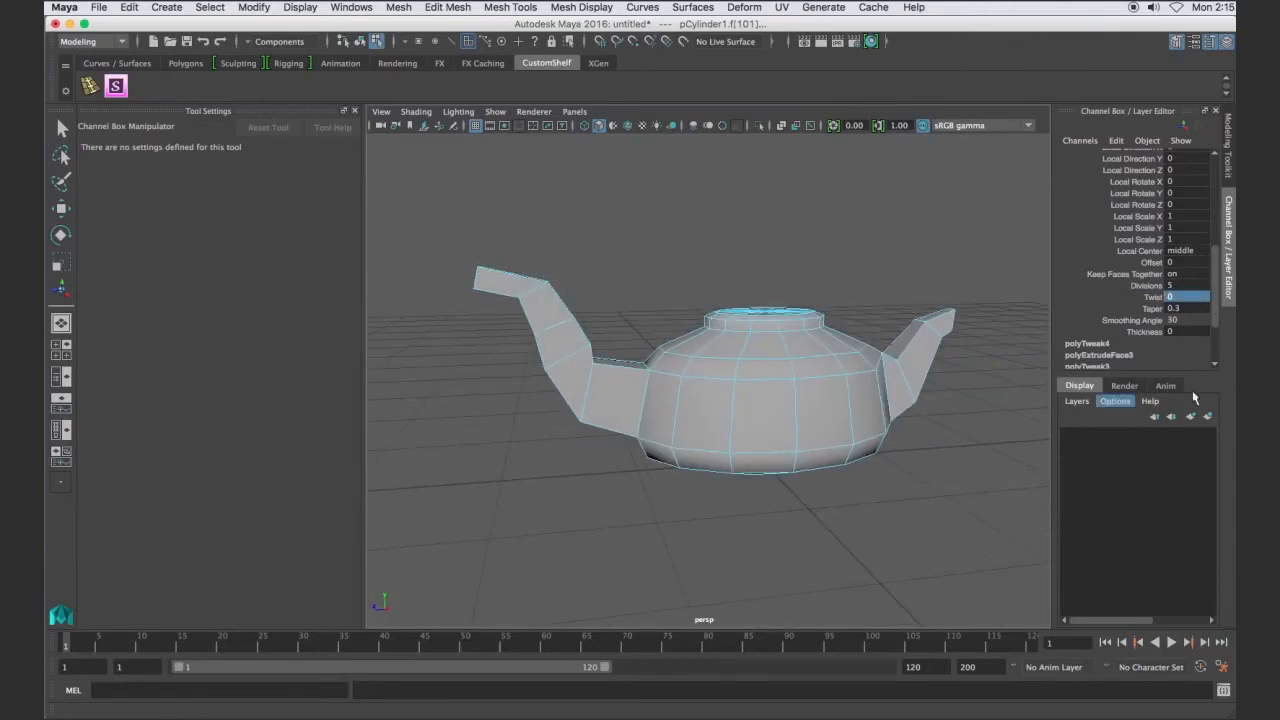
click(1150, 286)
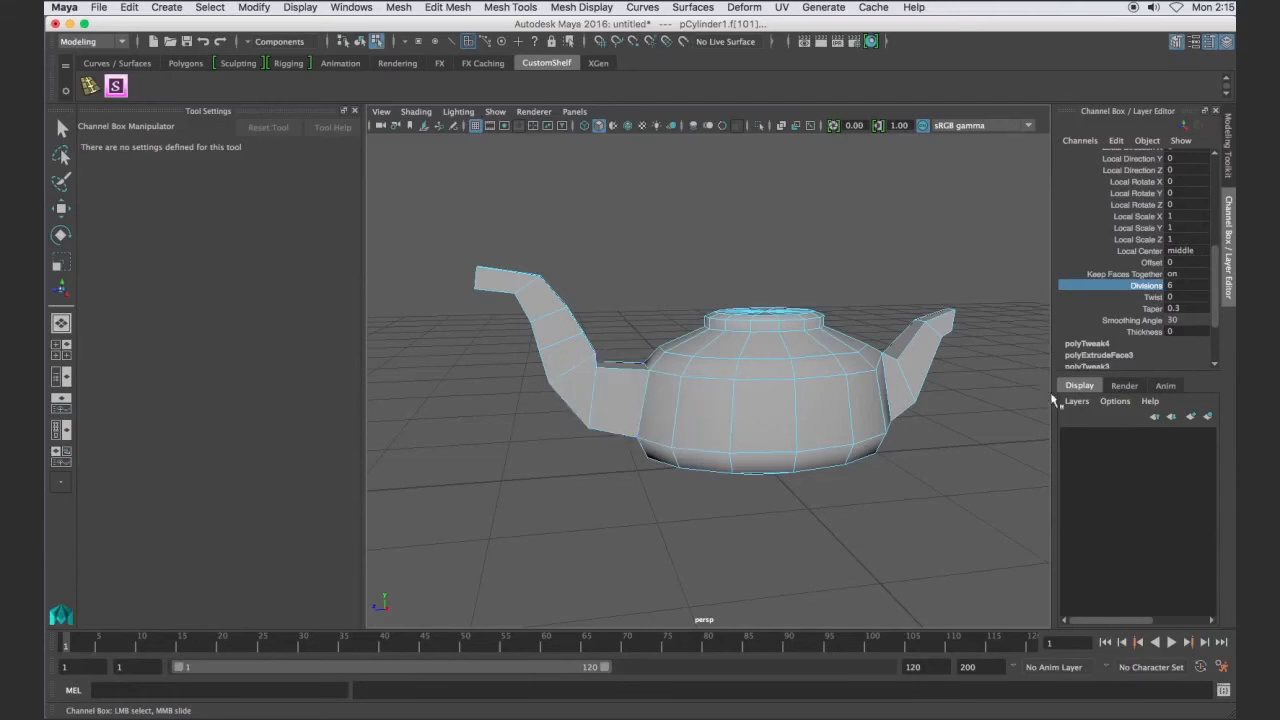
Switch to the full-size side view, closing in on the curved extrusion beside the pot
key(space)
key(space)
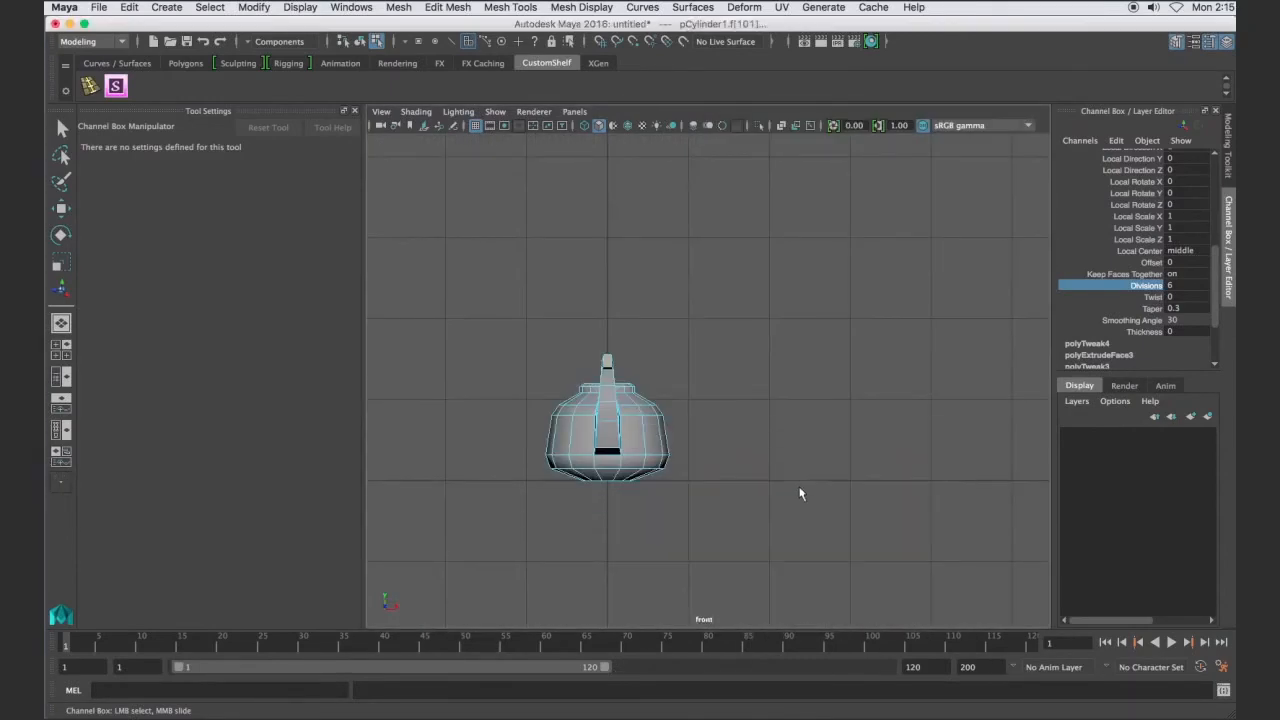
key(space)
key(space)
scroll(560, 465, up, 5)
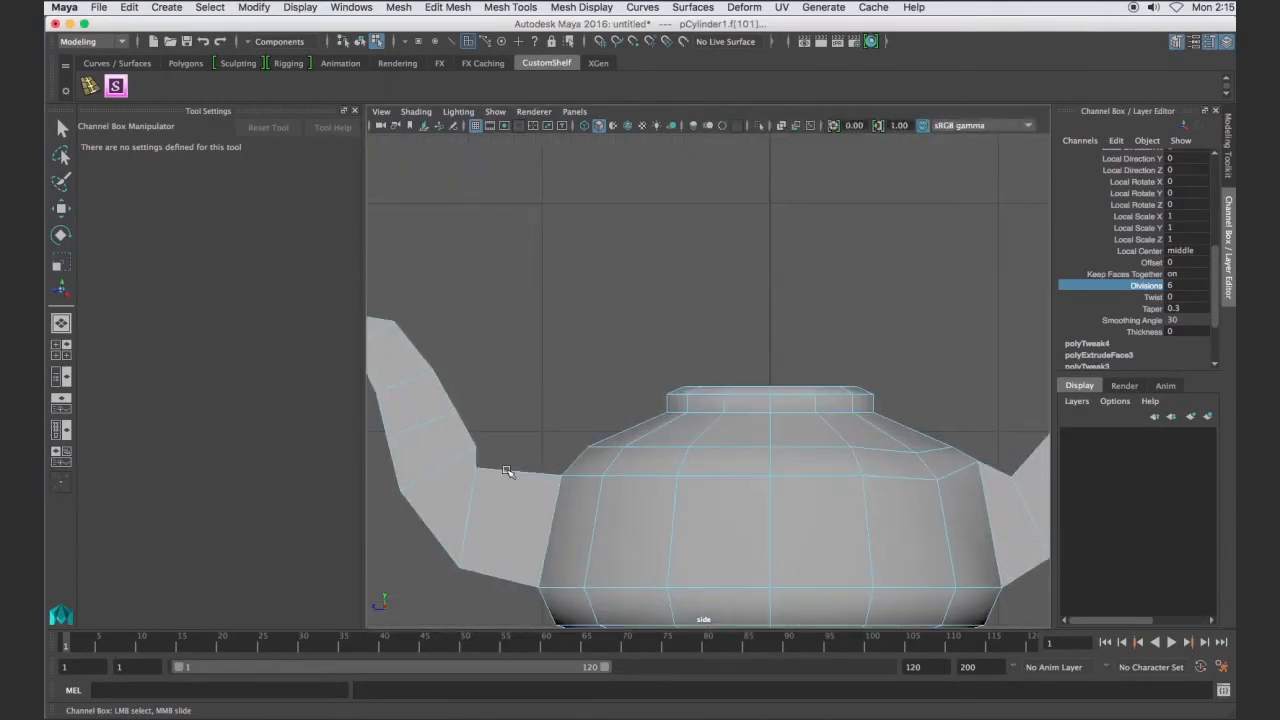
Enter vertex mode and move the upper vertices of the extrusion's first ring horizontally toward the pot body
right_drag(614, 348, 557, 349)
drag(618, 465, 568, 497)
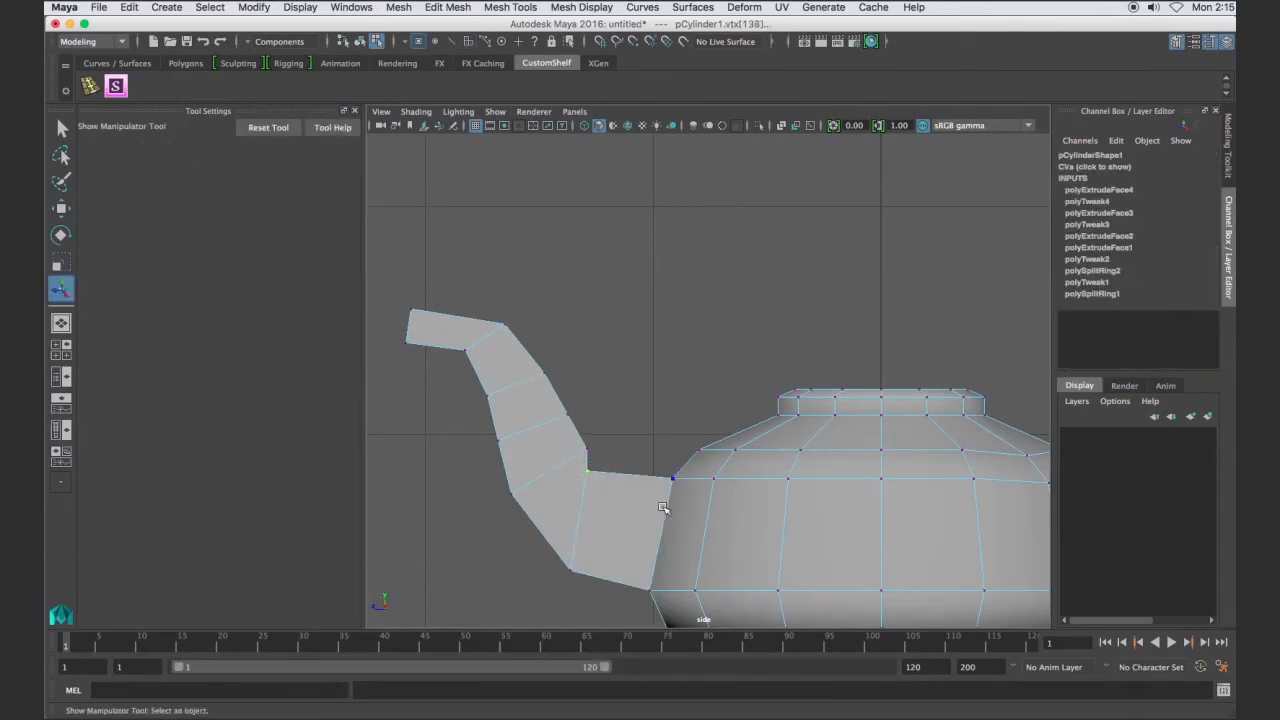
key(w)
drag(519, 472, 567, 472)
Try moving individual upper-edge vertices of the second and third rings away from the pot, undoing each move
drag(528, 538, 610, 592)
click(588, 449)
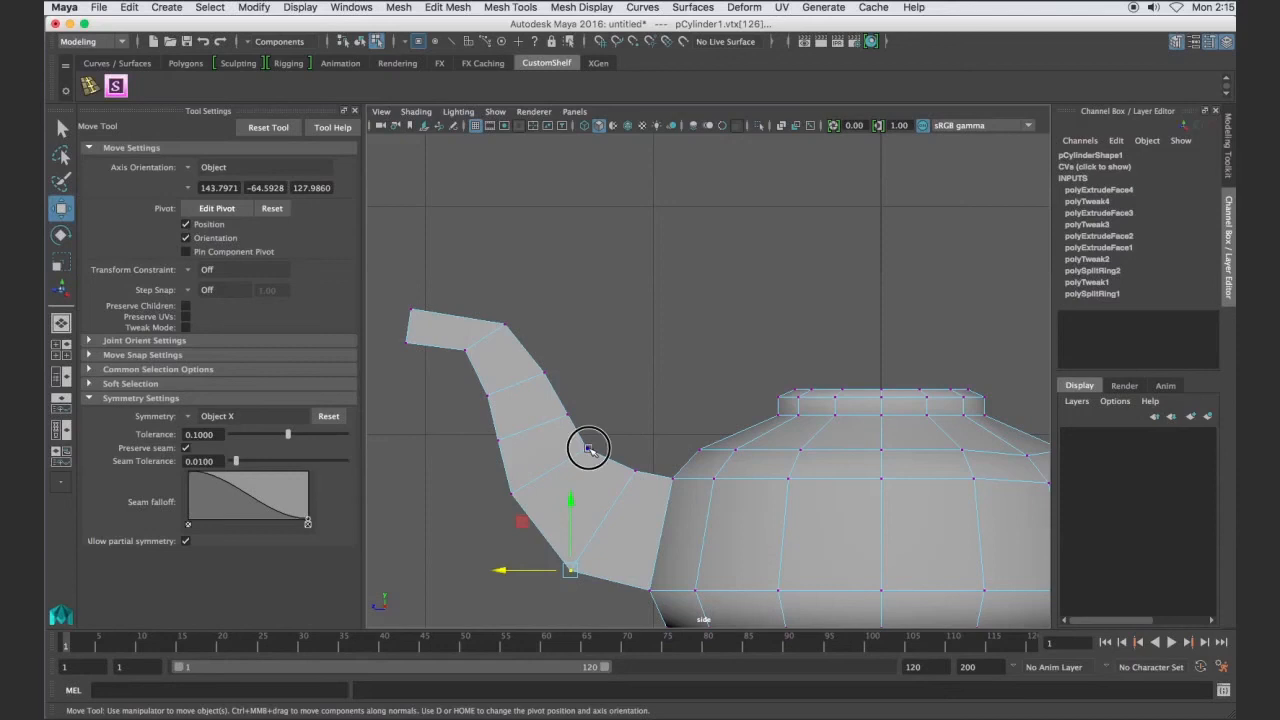
click(567, 414)
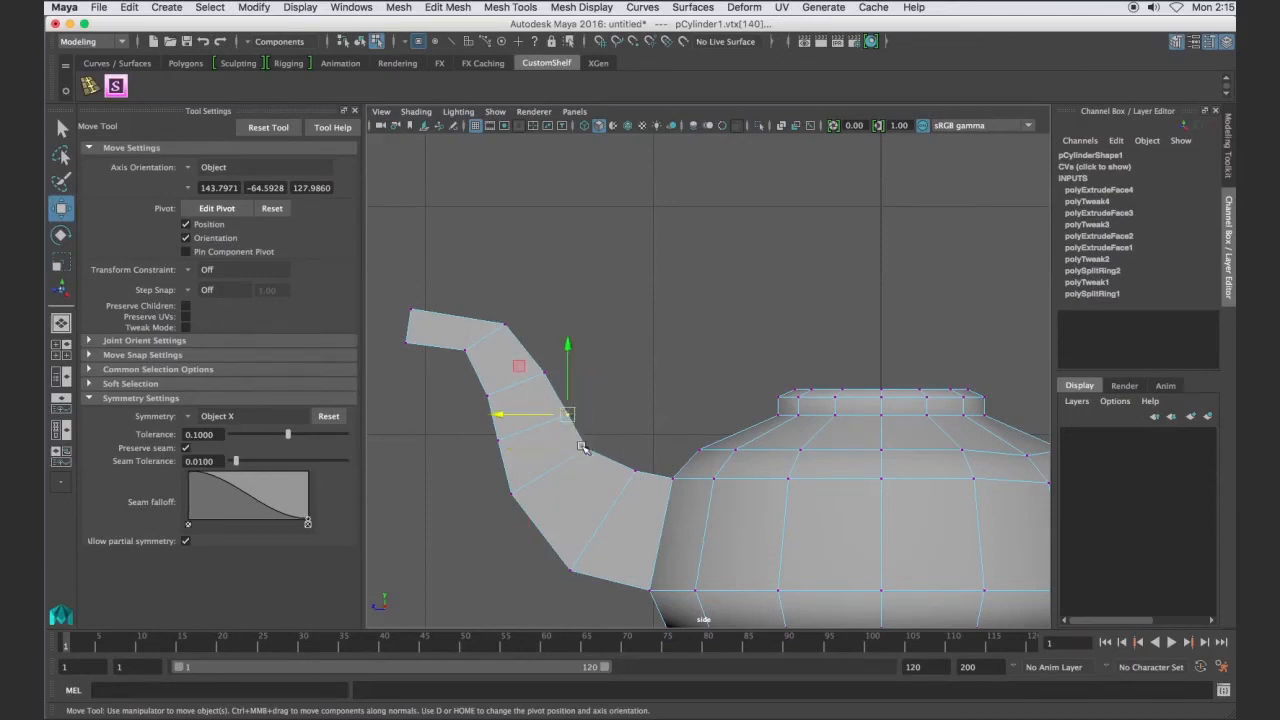
drag(500, 414, 468, 416)
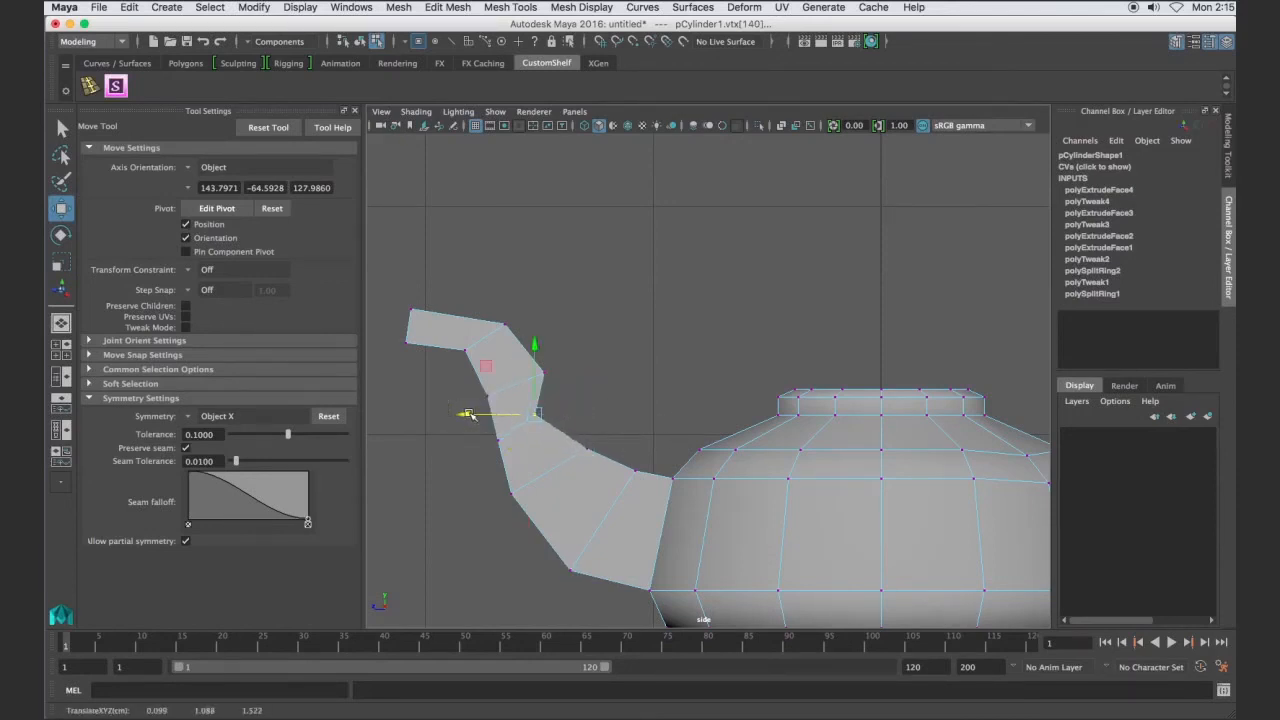
key(ctrl+z)
click(586, 449)
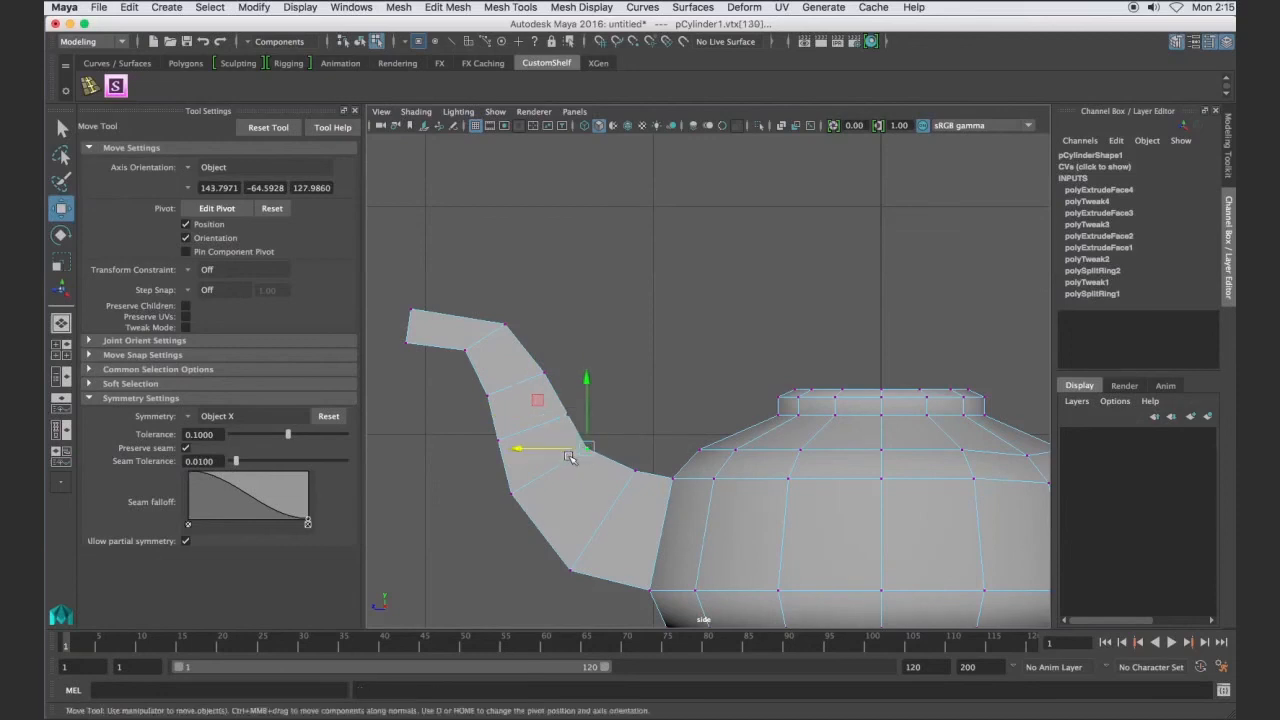
drag(517, 450, 486, 448)
key(ctrl+z)
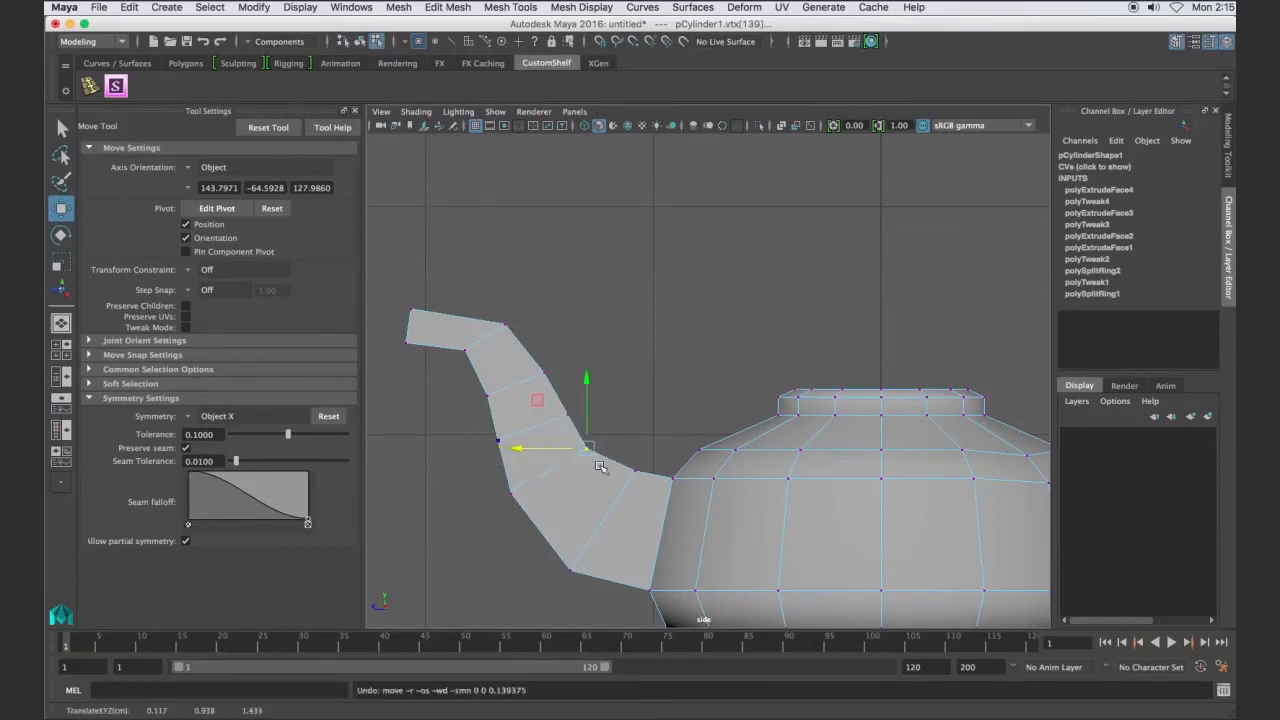
click(512, 494)
key(ctrl+z)
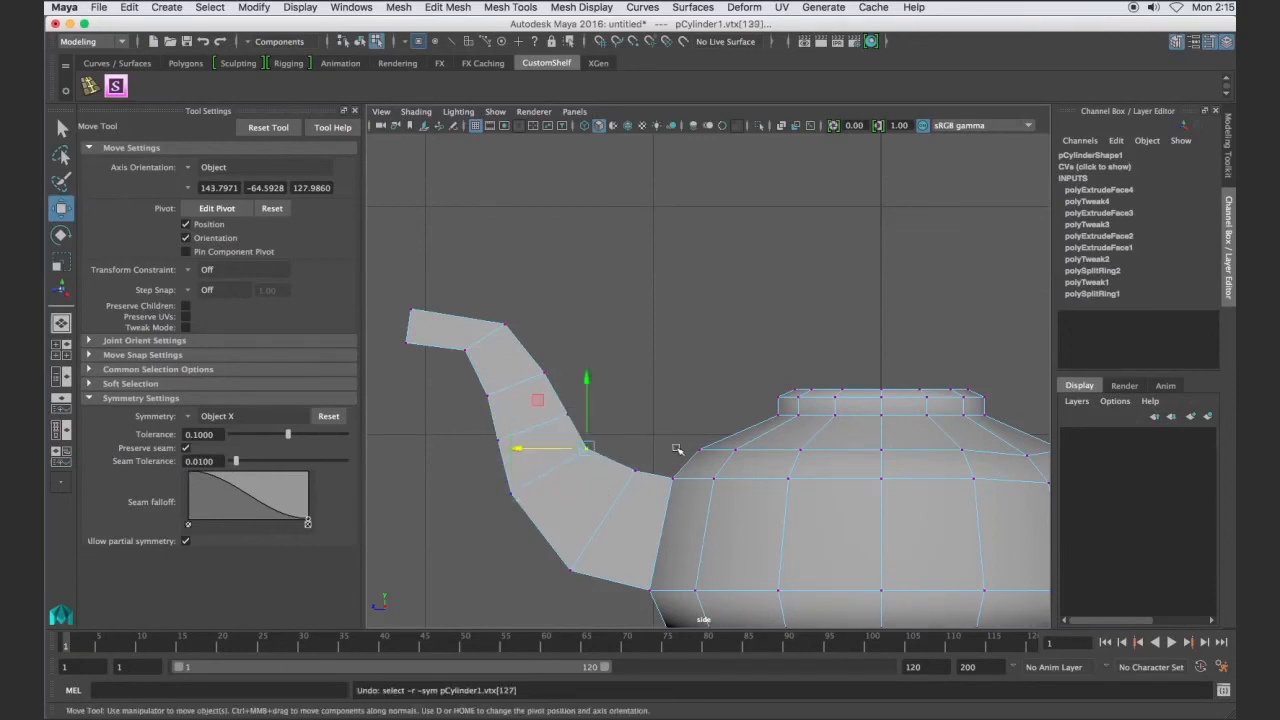
Move the second ring's upper vertices slightly down and toward the pot
drag(667, 433, 587, 448)
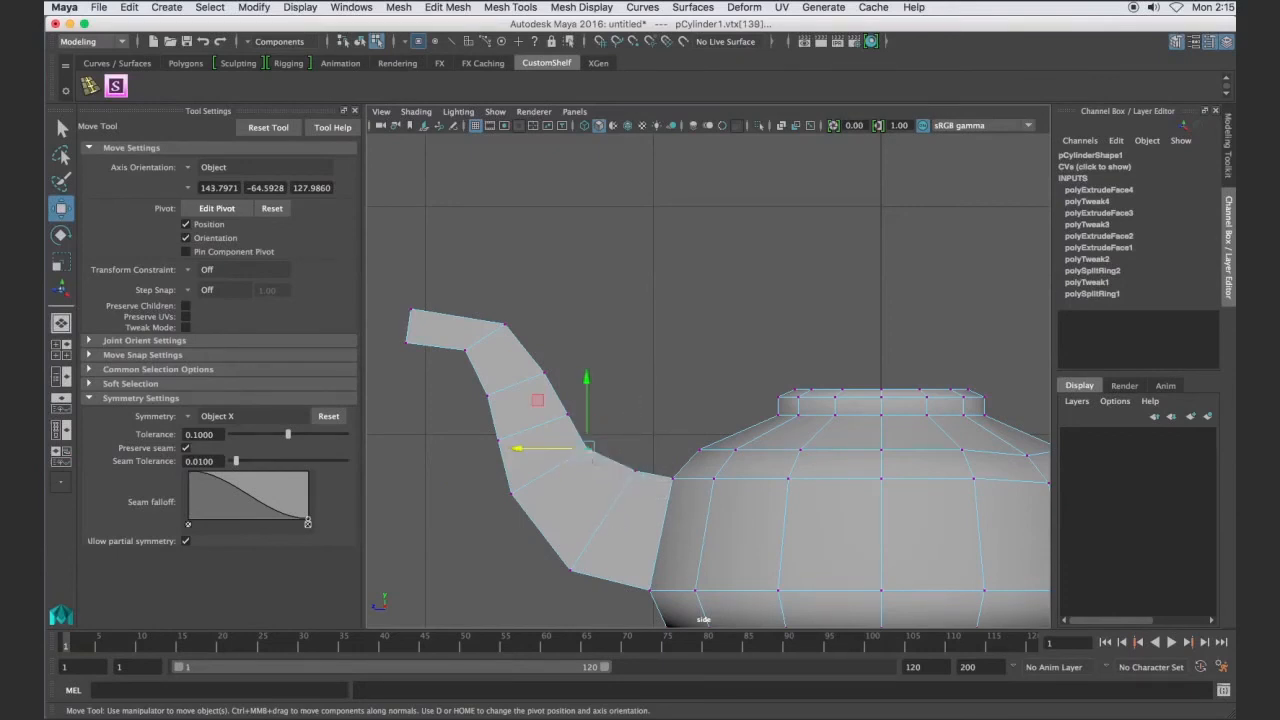
drag(592, 382, 592, 388)
drag(525, 455, 539, 455)
Shift the extrusion's third vertex ring toward the pot and select the fourth ring for moving
drag(582, 406, 484, 428)
drag(589, 366, 482, 411)
click(486, 378)
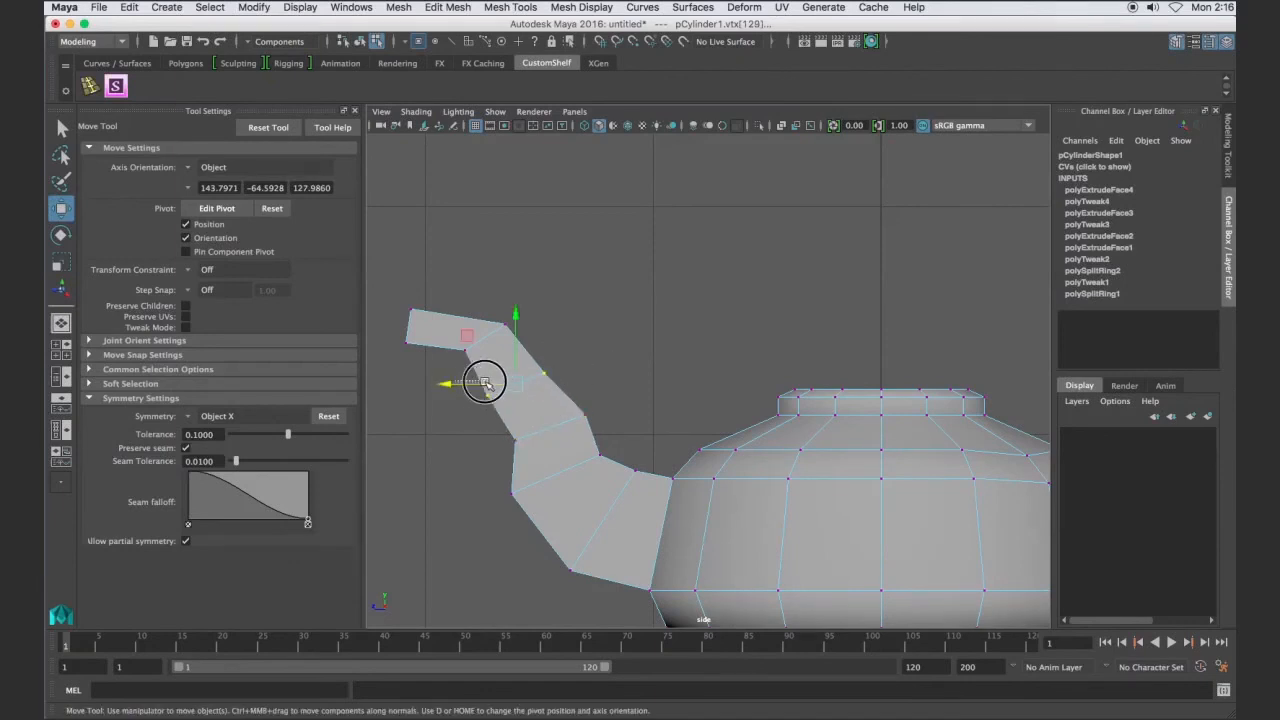